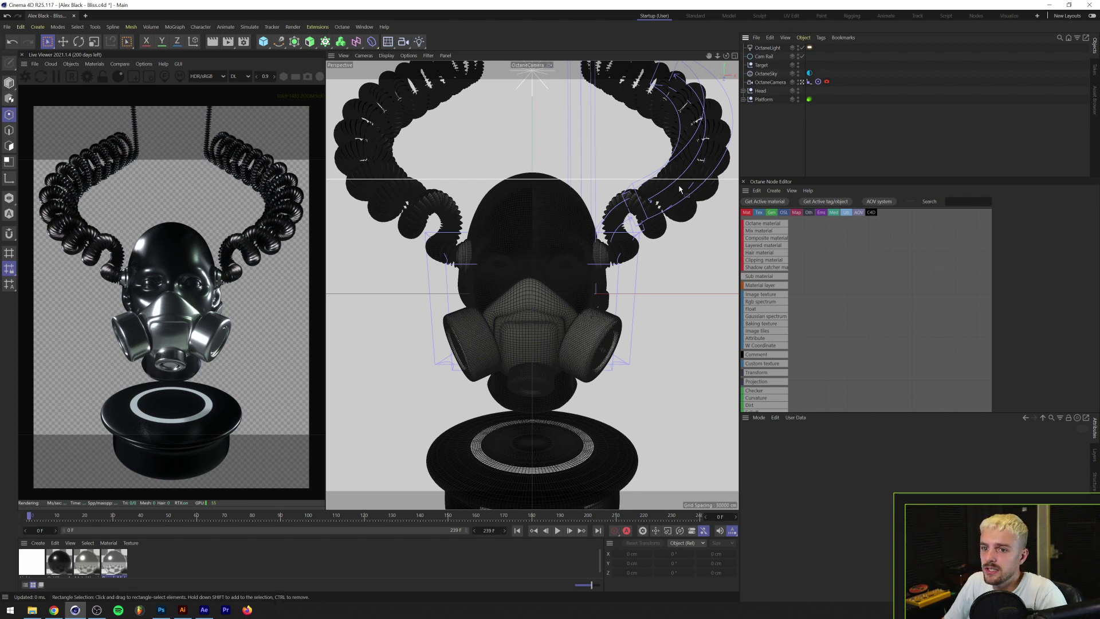
# Step: Leave the OctaneCamera view and orbit the default camera to see the head from below
pyautogui.click(801, 82)
pyautogui.scroll(10, 497, 316)
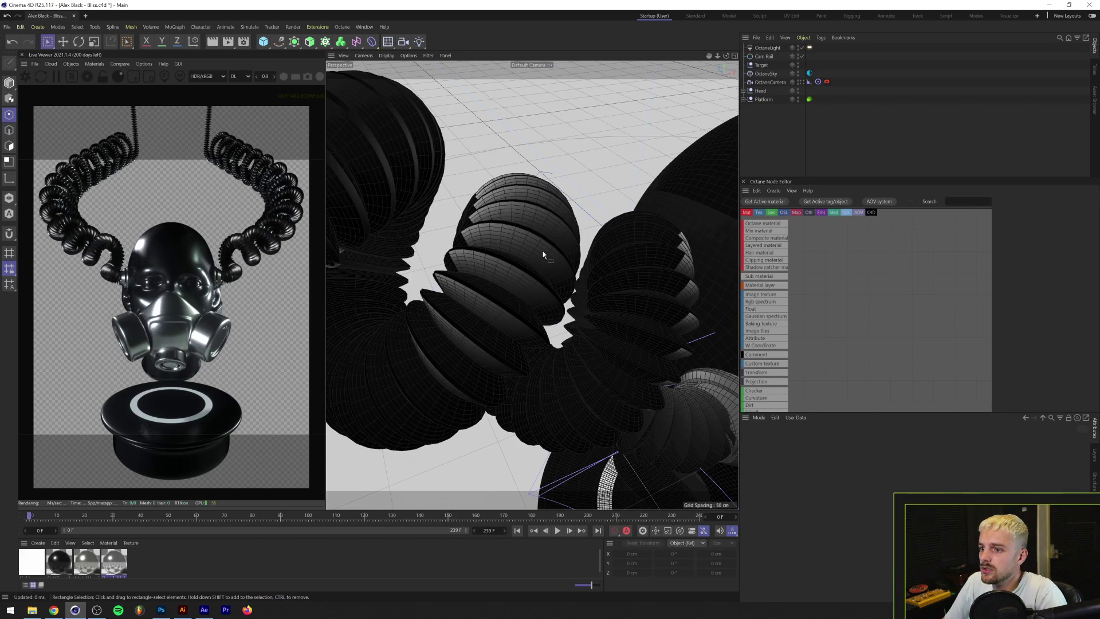
pyautogui.scroll(-10, 544, 254)
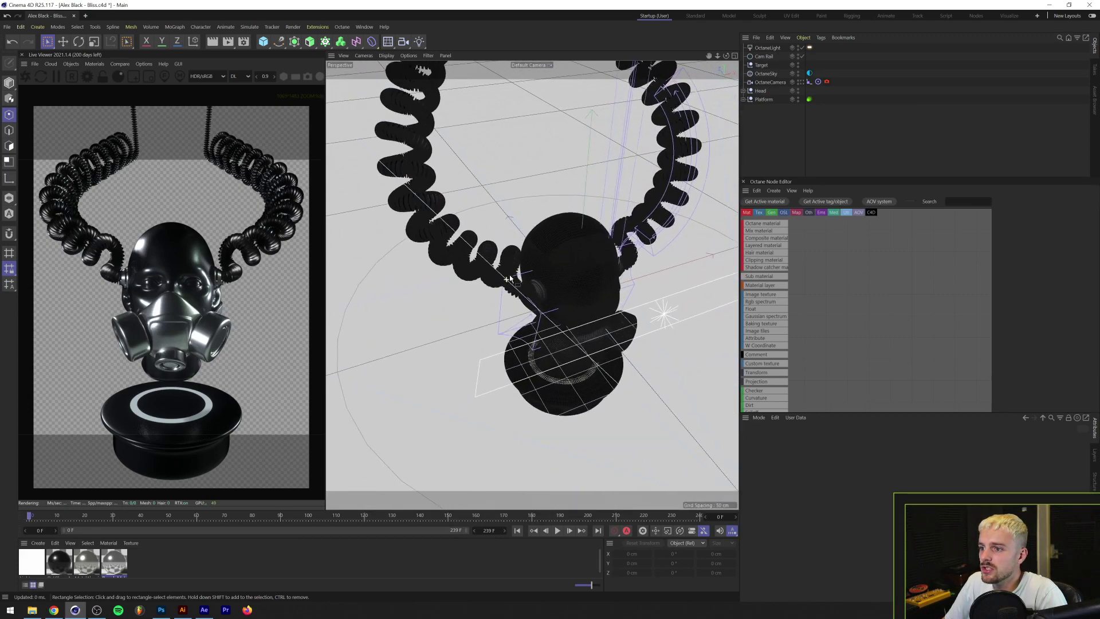
pyautogui.moveTo(510, 276)
pyautogui.keyDown('alt'); pyautogui.mouseDown()
pyautogui.moveTo(568, 233)
pyautogui.moveTo(526, 274)
pyautogui.mouseUp(); pyautogui.keyUp('alt')
pyautogui.scroll(3, 542, 281)
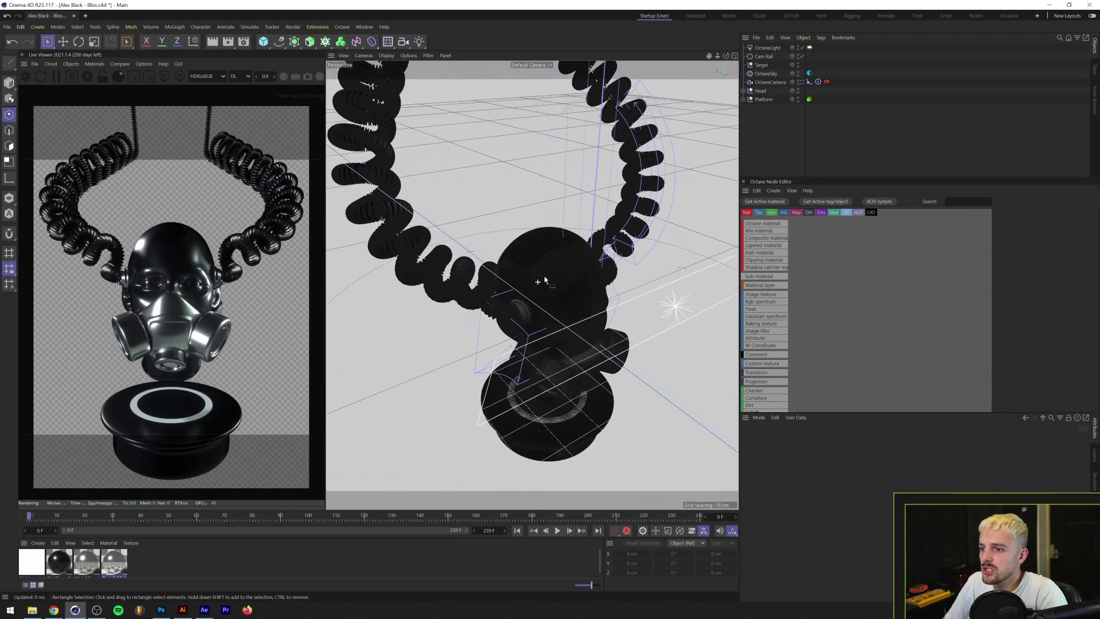
pyautogui.scroll(5, 557, 304)
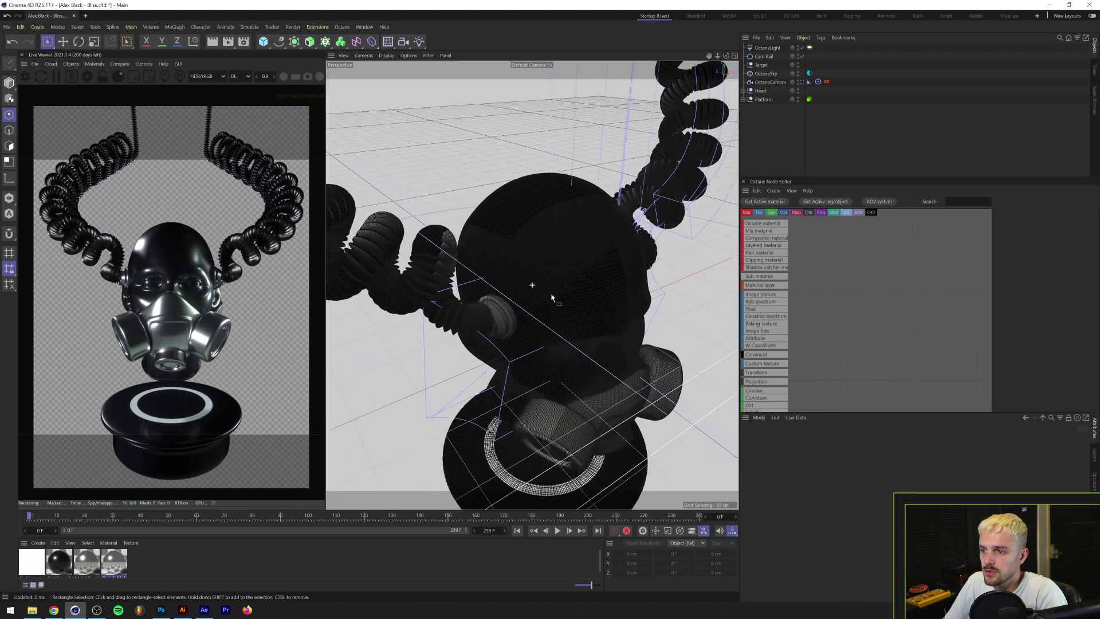
pyautogui.keyDown('alt'); pyautogui.moveTo(556, 303); pyautogui.dragTo(500, 201); pyautogui.keyUp('alt')
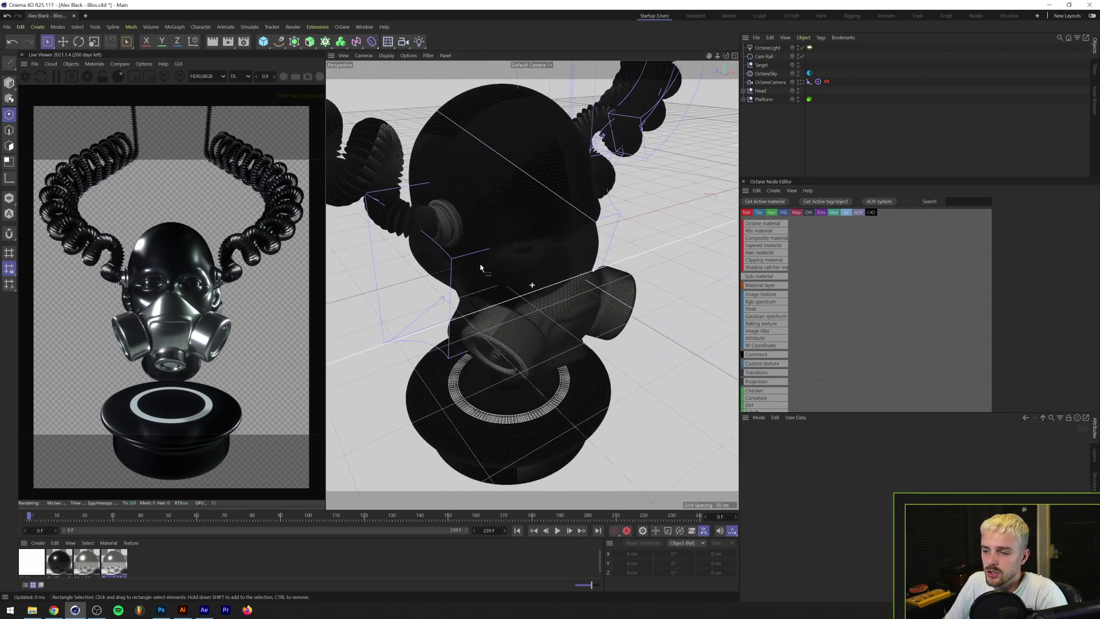
pyautogui.keyDown('alt'); pyautogui.moveTo(481, 303); pyautogui.dragTo(496, 254); pyautogui.keyUp('alt')
# Step: Switch to Model mode and orbit closely around the gas-mask head
pyautogui.click(9, 82)
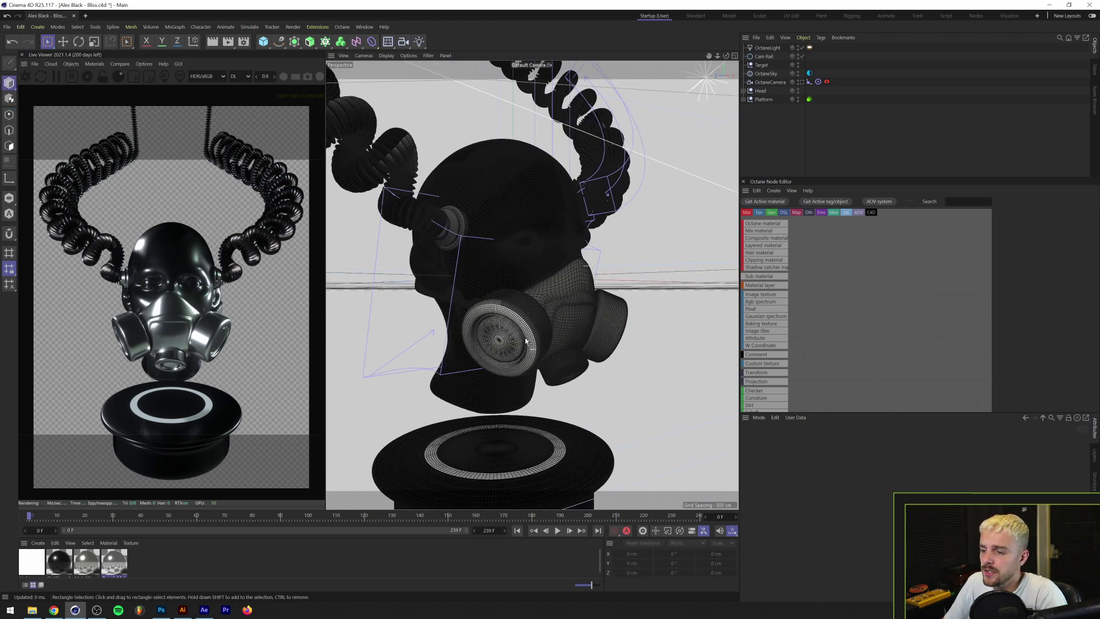
pyautogui.keyDown('alt'); pyautogui.moveTo(488, 254); pyautogui.dragTo(459, 232); pyautogui.keyUp('alt')
pyautogui.scroll(5, 459, 232)
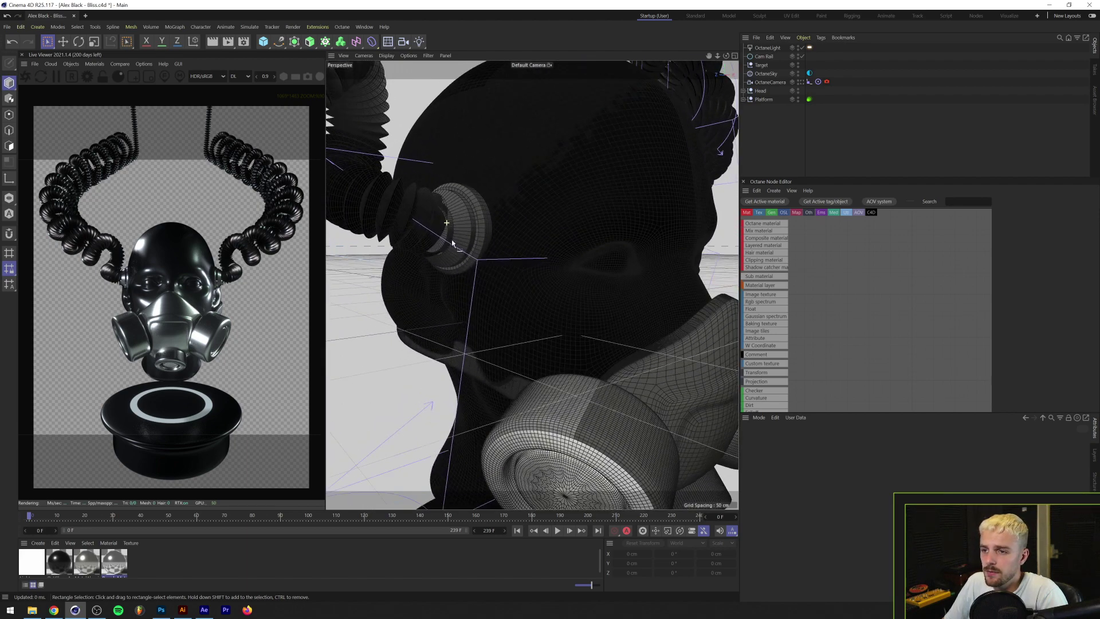
pyautogui.scroll(-4, 477, 229)
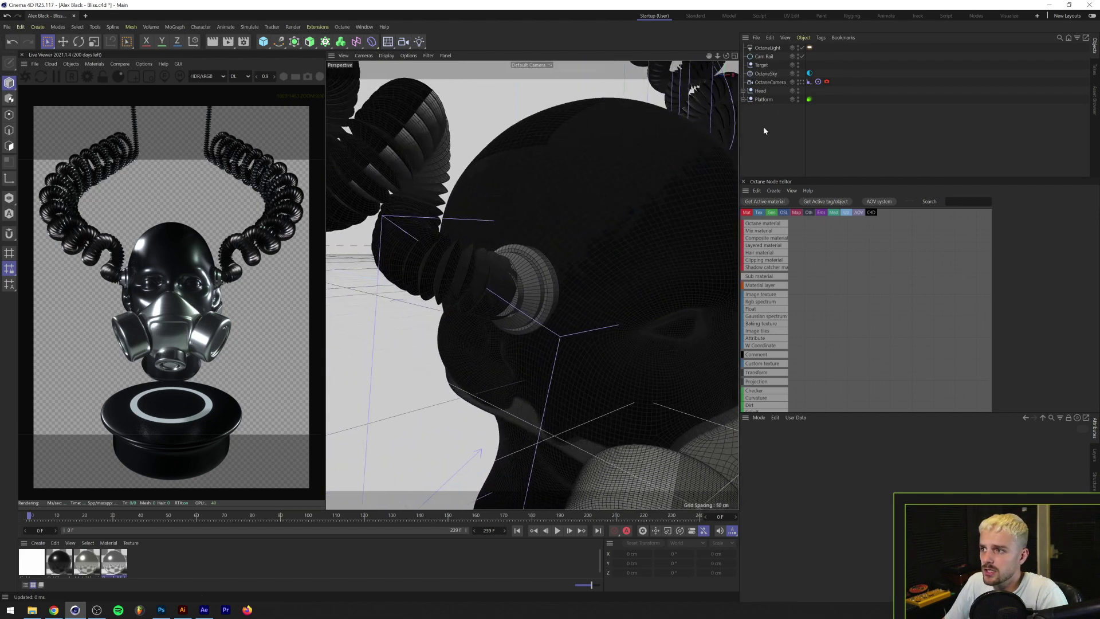
# Step: Expand the Head group, hide the head and mask meshes, then collapse it
pyautogui.click(744, 90)
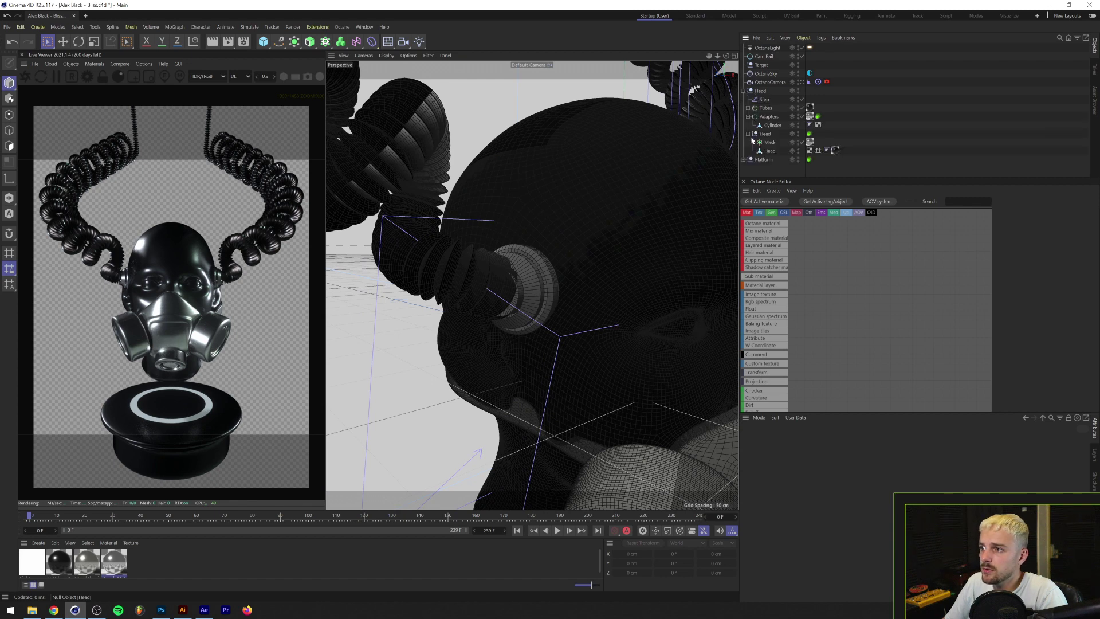
pyautogui.click(798, 150)
pyautogui.click(799, 142)
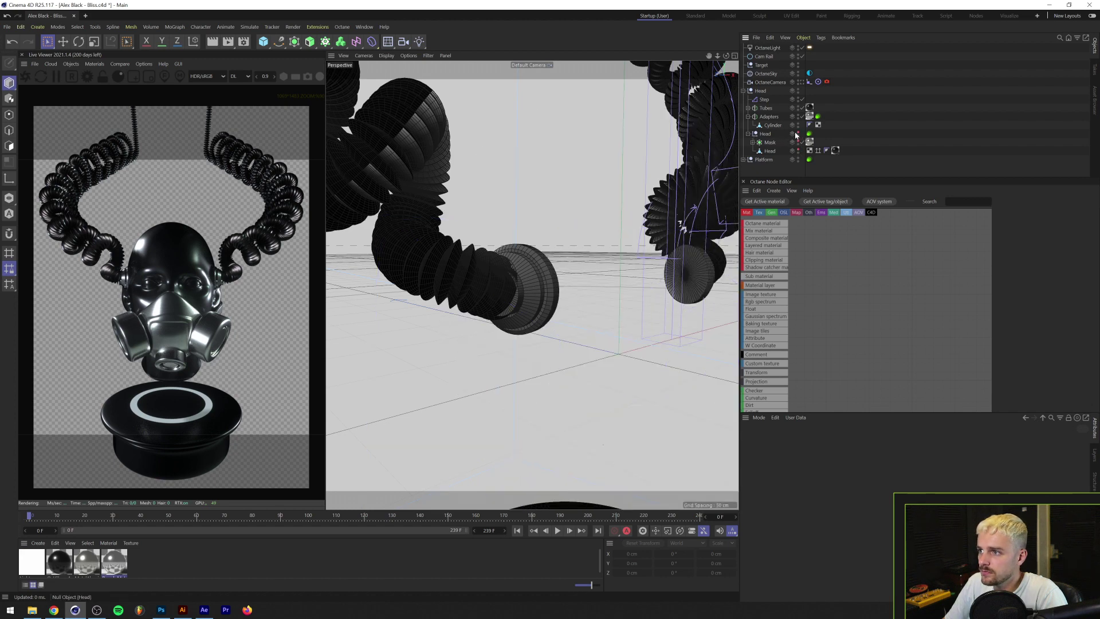
pyautogui.click(748, 133)
# Step: Disable the Tubes Symmetry object so only a single hose remains
pyautogui.click(770, 125)
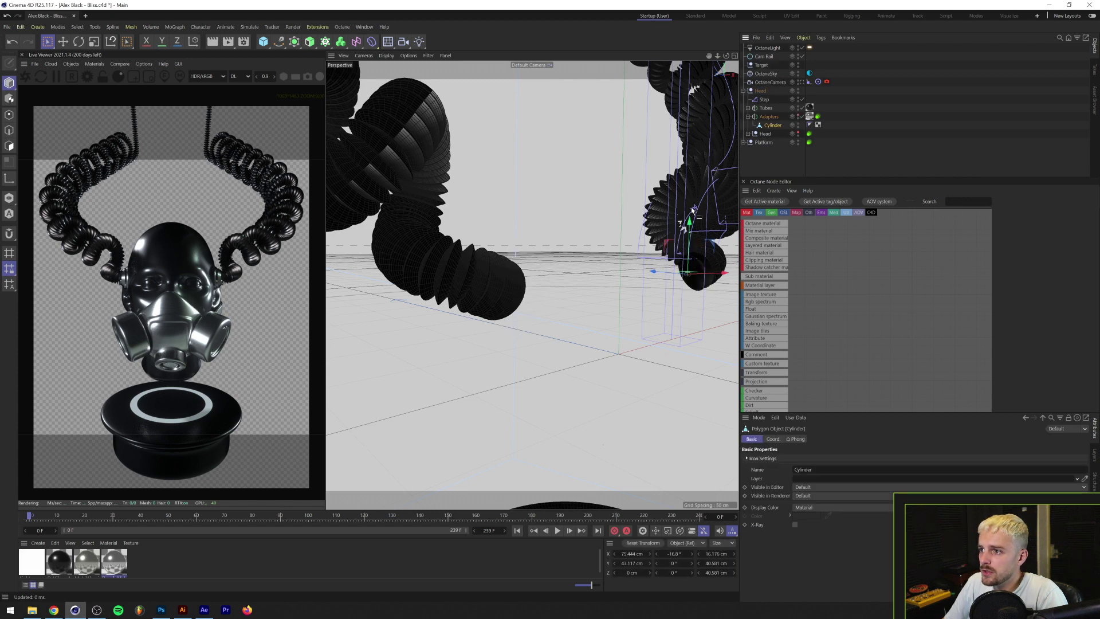
pyautogui.hotkey('ctrl', 'z')
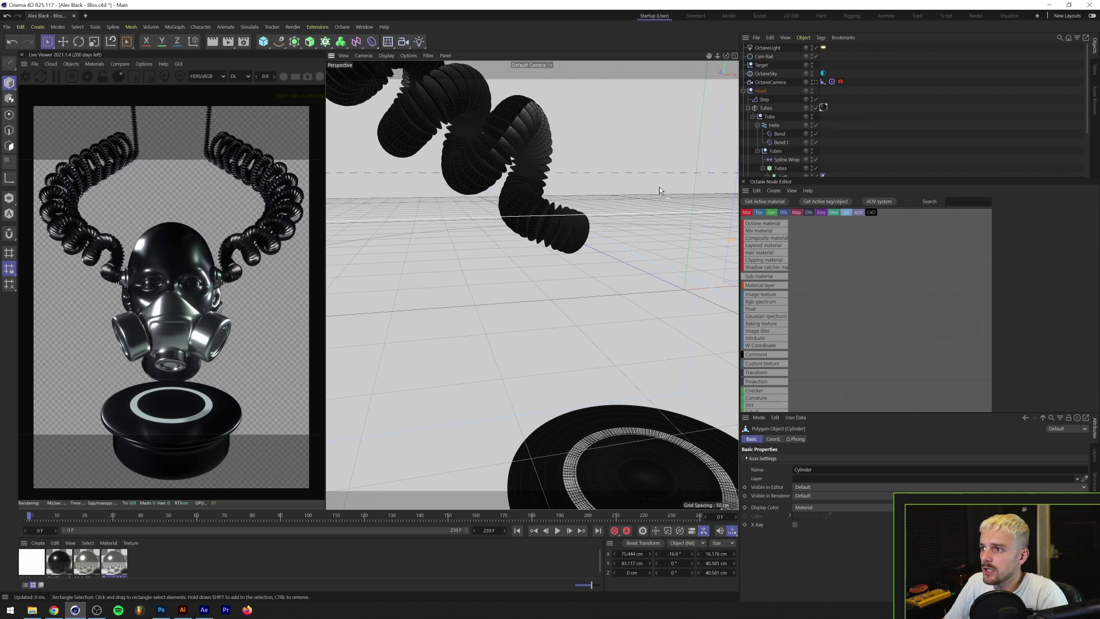
pyautogui.keyDown('alt'); pyautogui.moveTo(659, 191); pyautogui.dragTo(559, 240); pyautogui.keyUp('alt')
pyautogui.click(816, 108)
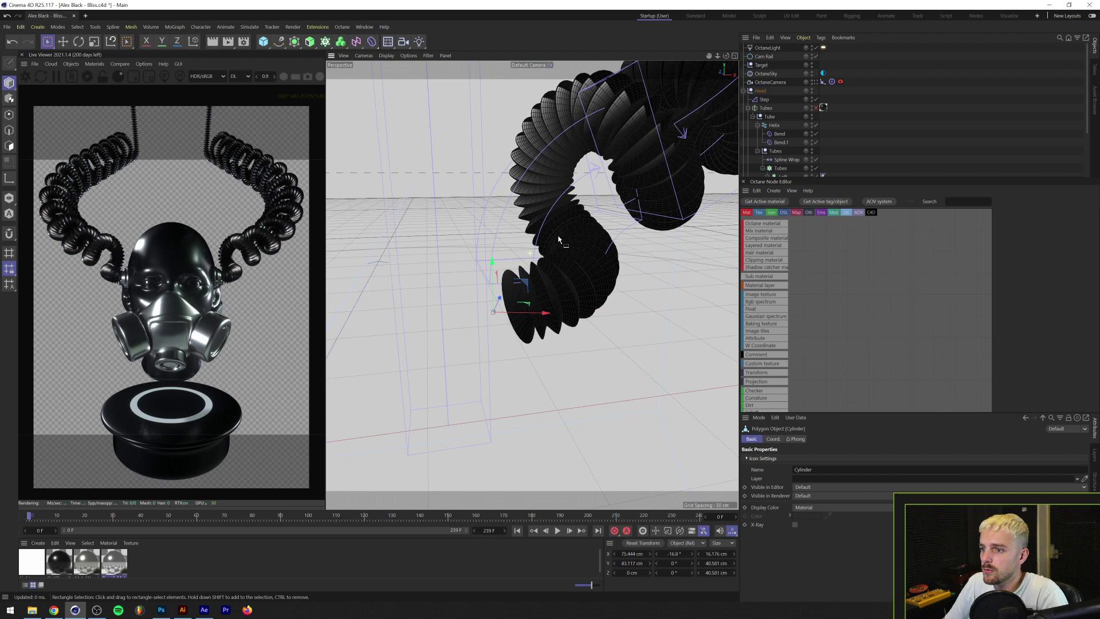
# Step: Disable the Tubes cloner and Spline Wrap, and frame the single loft disc
pyautogui.scroll(-3, 793, 122)
pyautogui.click(784, 112)
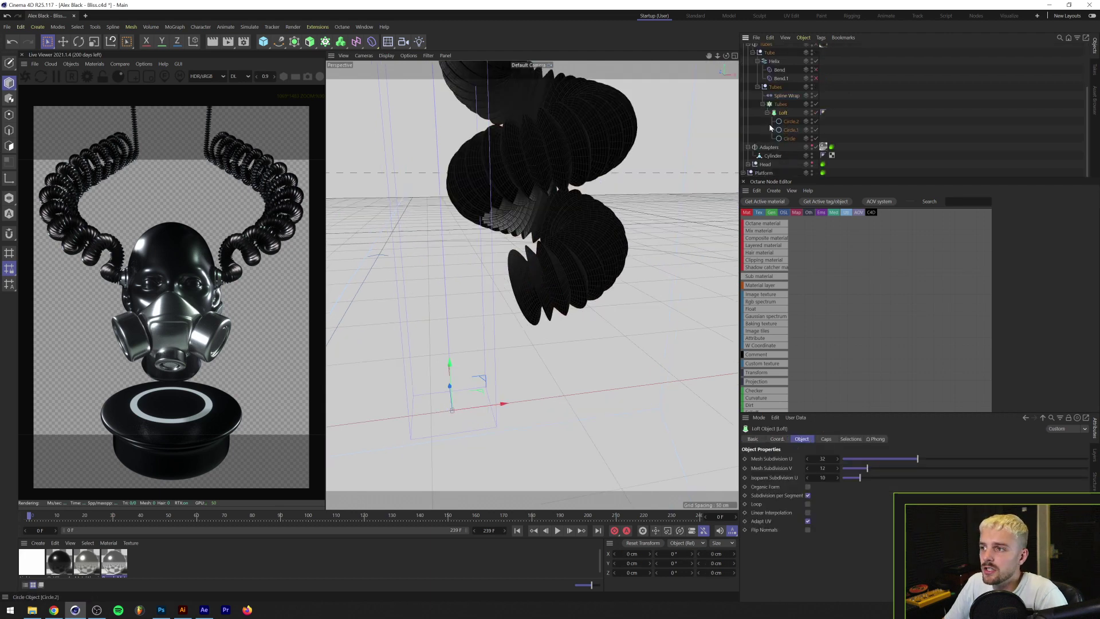
pyautogui.click(816, 104)
pyautogui.click(816, 96)
pyautogui.keyDown('alt'); pyautogui.moveTo(442, 412); pyautogui.dragTo(491, 342, button='middle'); pyautogui.keyUp('alt')
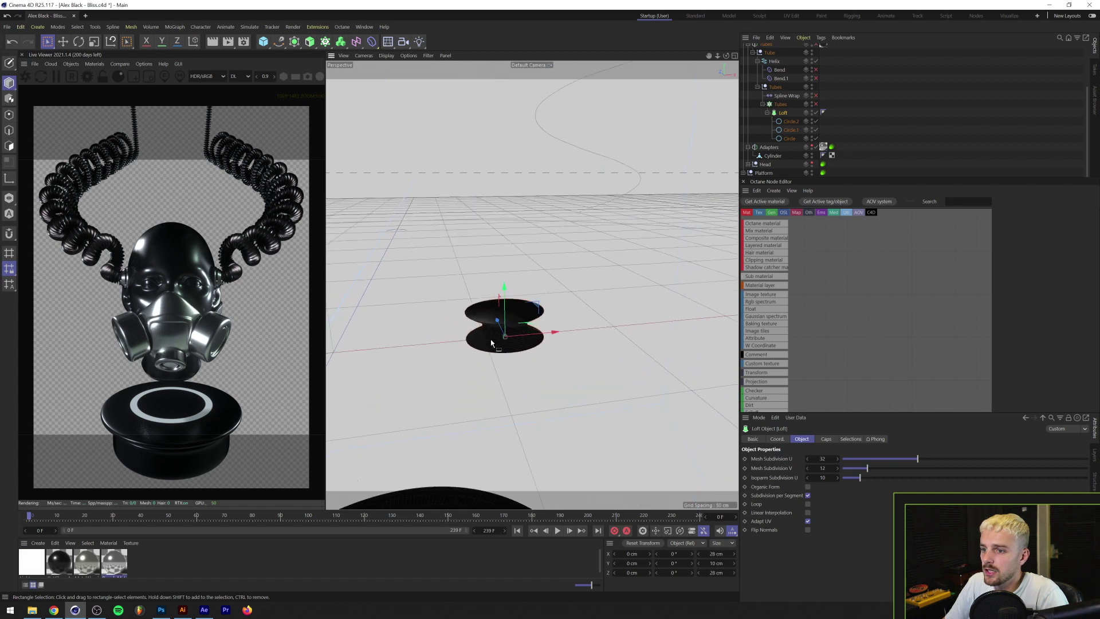
pyautogui.press('s')
pyautogui.keyDown('alt'); pyautogui.moveTo(491, 337); pyautogui.dragTo(573, 258); pyautogui.keyUp('alt')
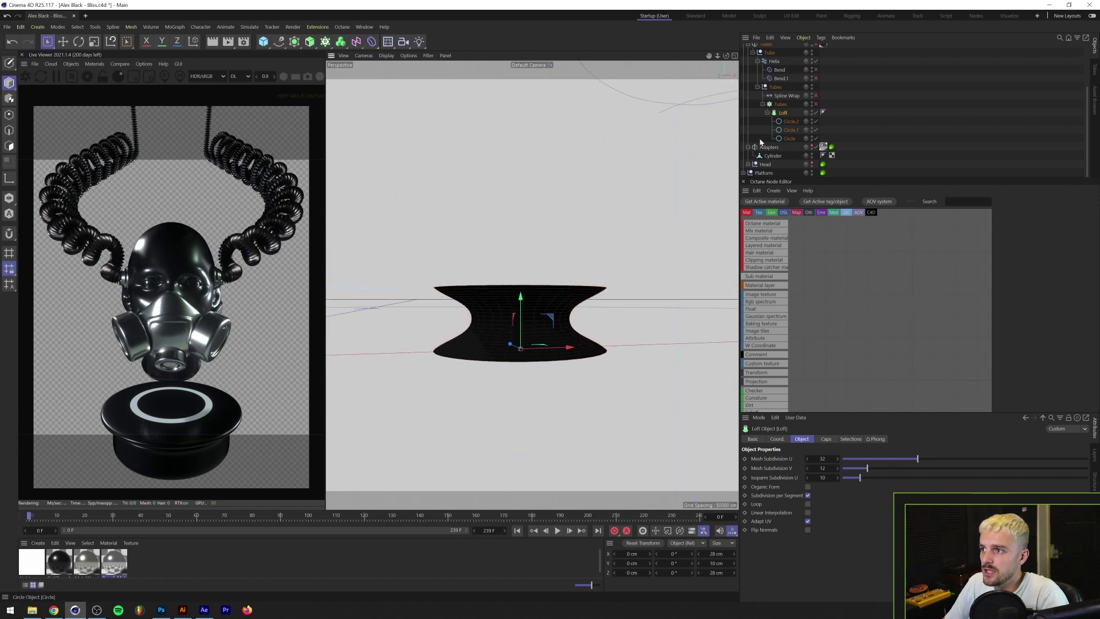
# Step: Check a circle's radius and hide the Loft to expose its three circle profiles
pyautogui.click(789, 138)
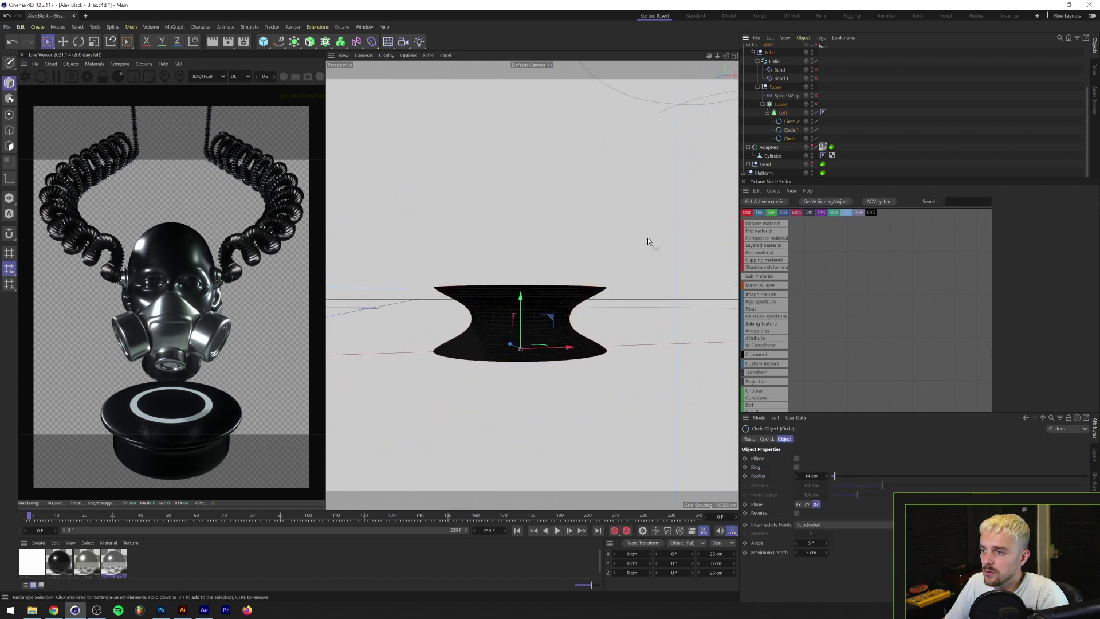
pyautogui.keyDown('alt'); pyautogui.moveTo(647, 241); pyautogui.dragTo(511, 356); pyautogui.keyUp('alt')
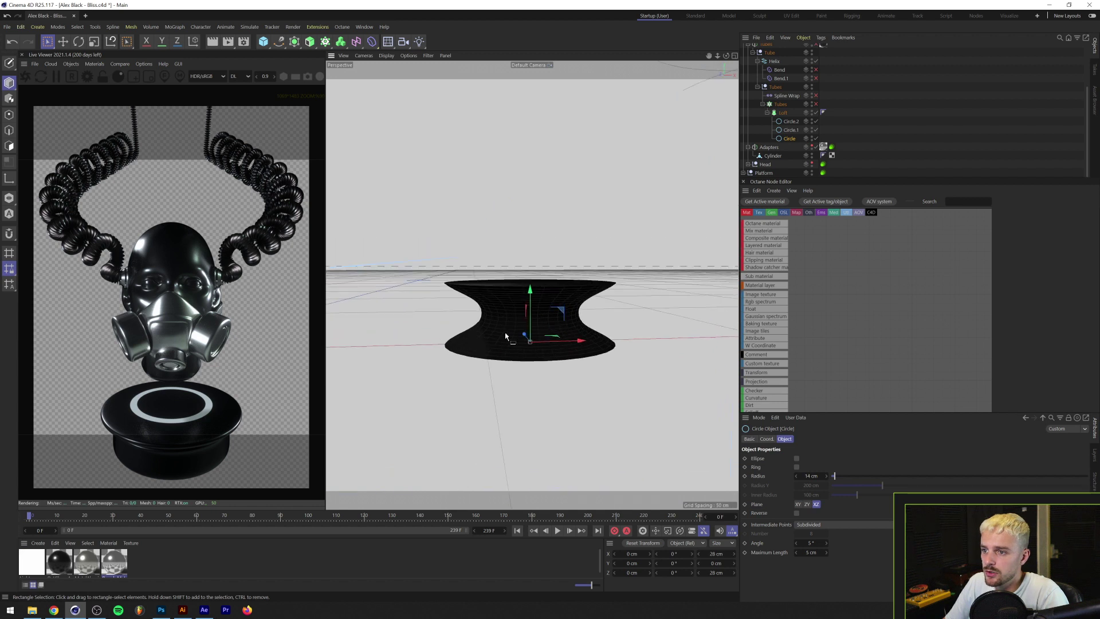
pyautogui.scroll(3, 504, 331)
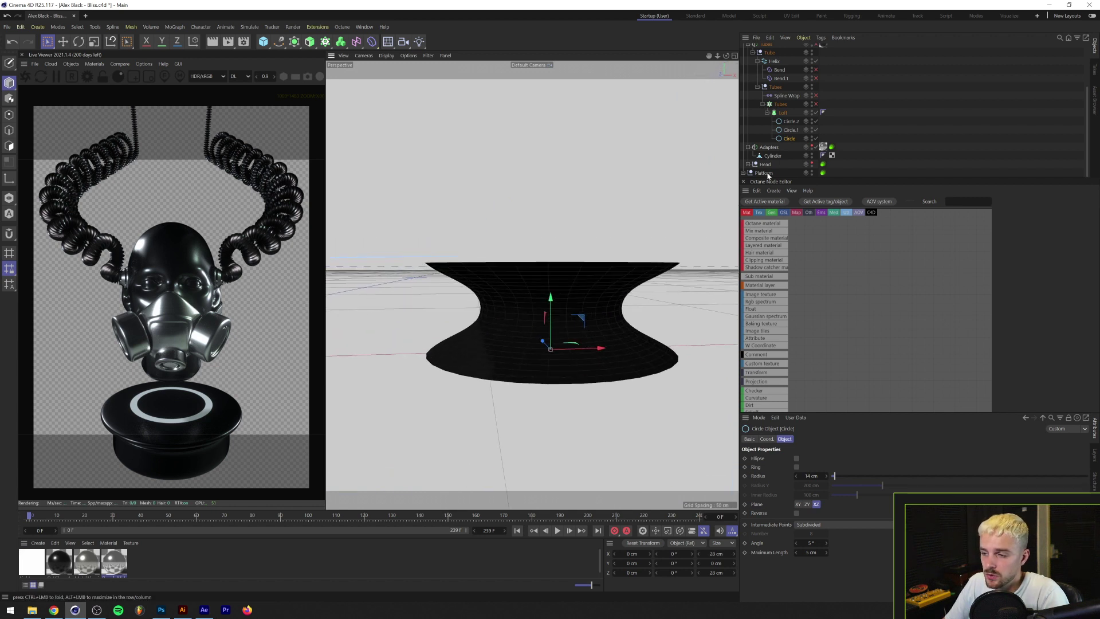
pyautogui.click(783, 113)
pyautogui.click(816, 112)
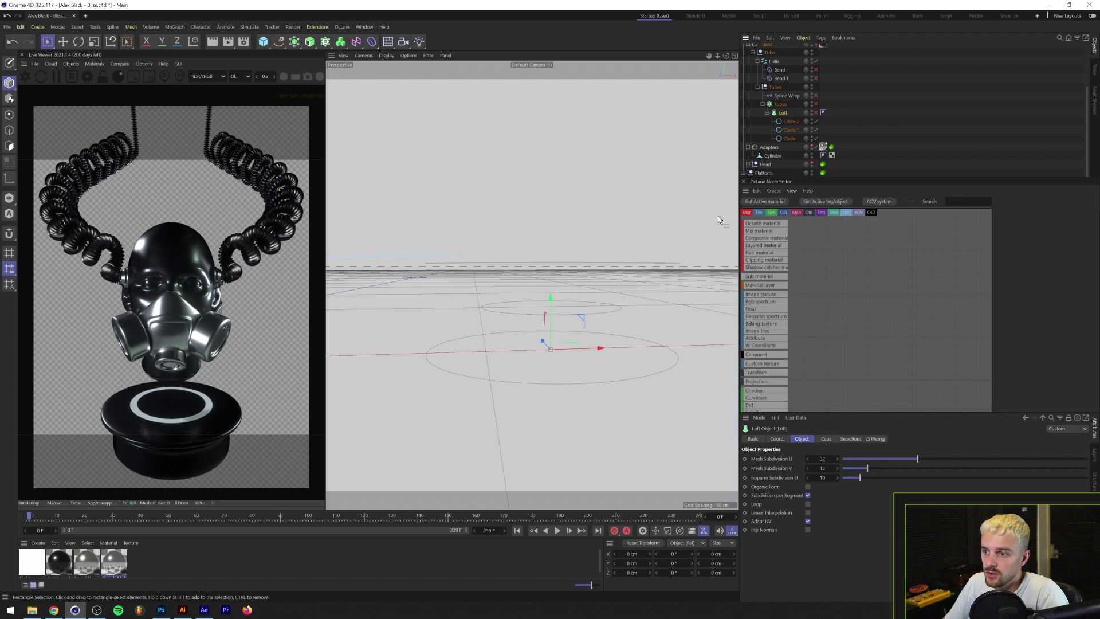
pyautogui.keyDown('alt'); pyautogui.moveTo(539, 324); pyautogui.dragTo(503, 301); pyautogui.keyUp('alt')
# Step: Re-enable the Loft and Tubes cloner to stack the discs into a ribbed hose
pyautogui.click(816, 113)
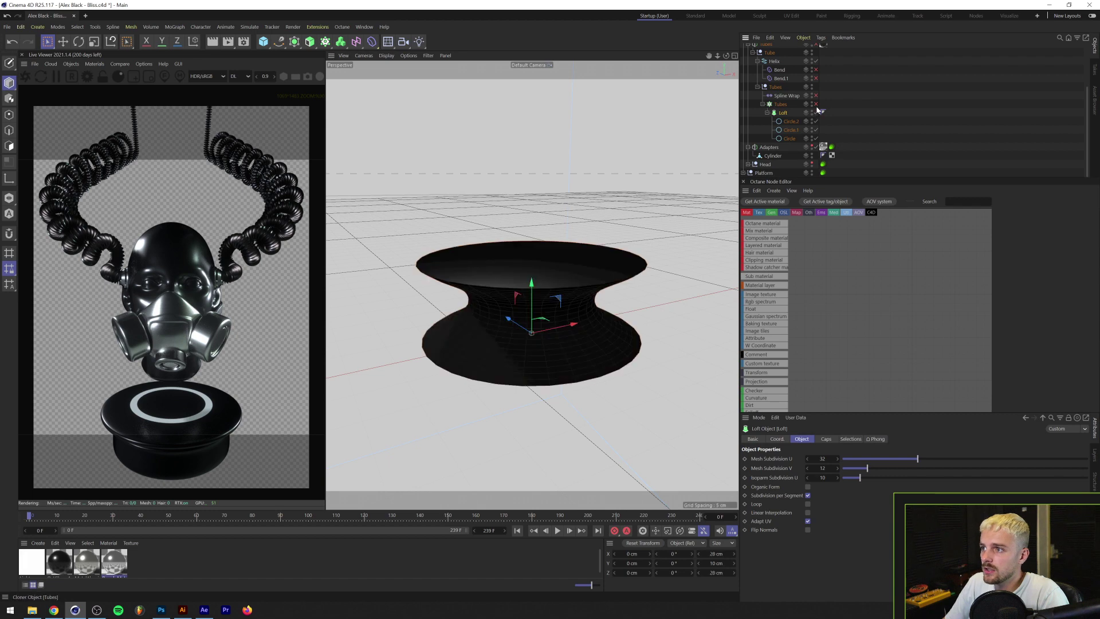
pyautogui.click(816, 105)
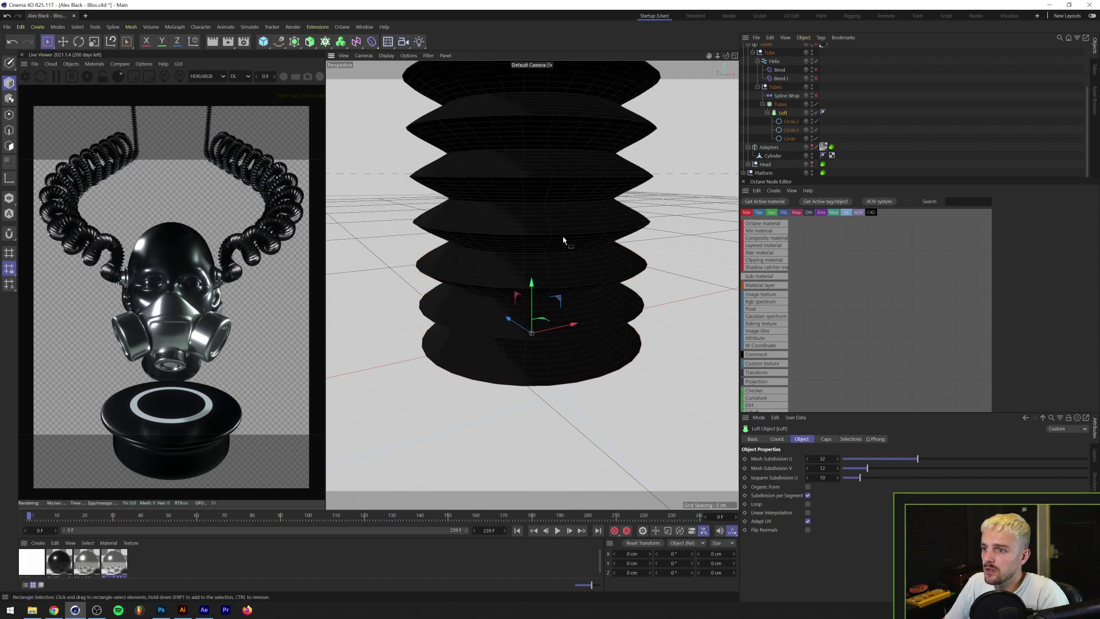
pyautogui.scroll(-5, 559, 247)
pyautogui.scroll(3, 533, 277)
pyautogui.scroll(-8, 533, 277)
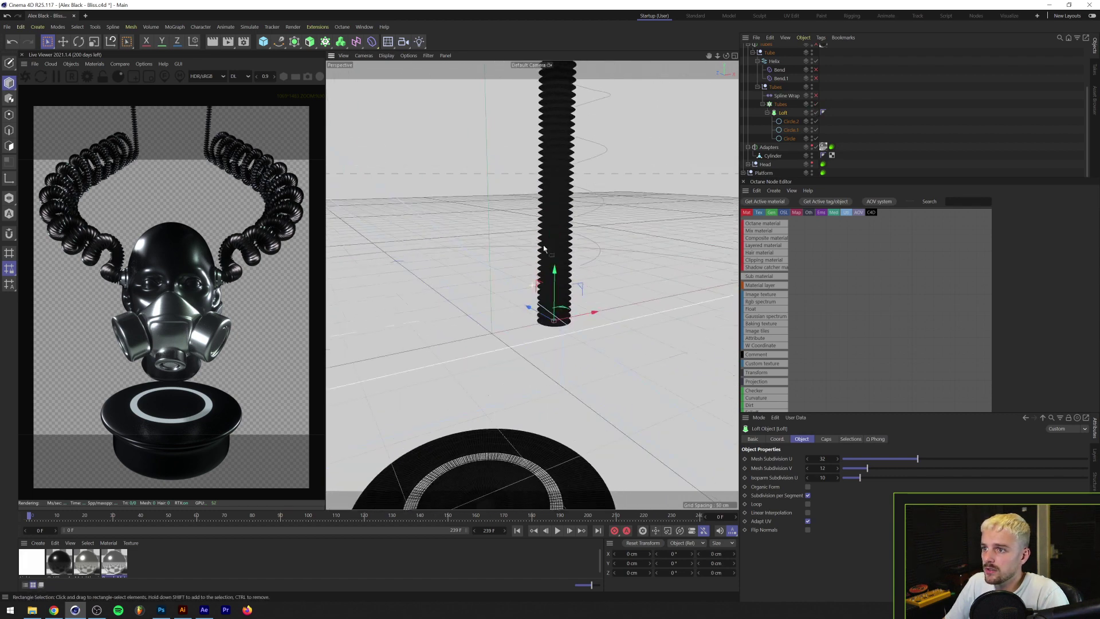
pyautogui.scroll(3, 542, 259)
pyautogui.scroll(-5, 544, 255)
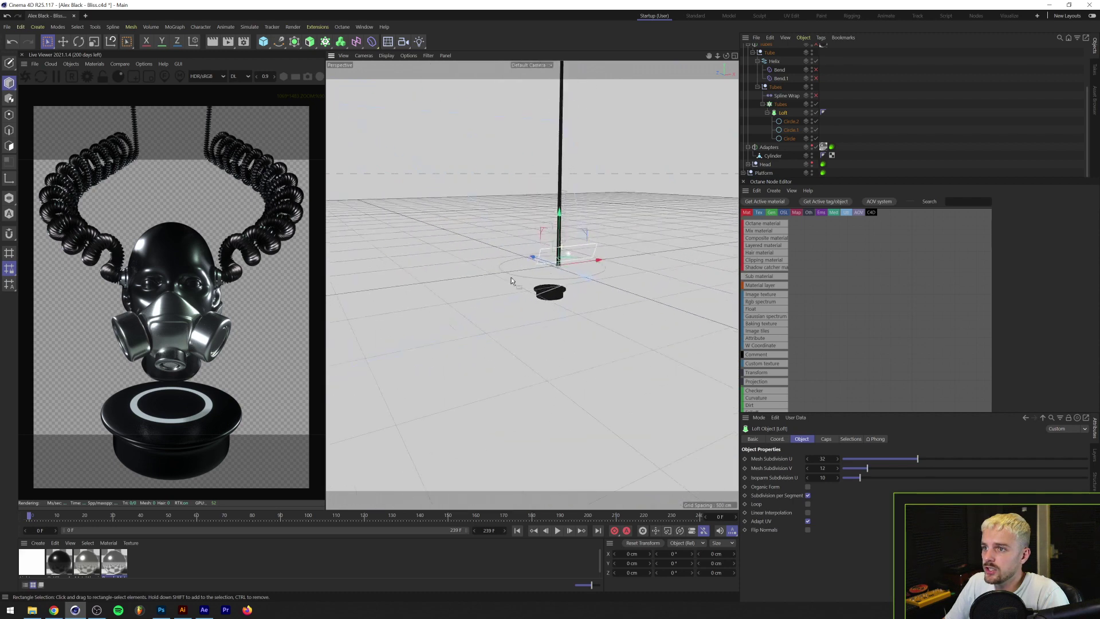
pyautogui.scroll(6, 553, 247)
pyautogui.scroll(6, 553, 248)
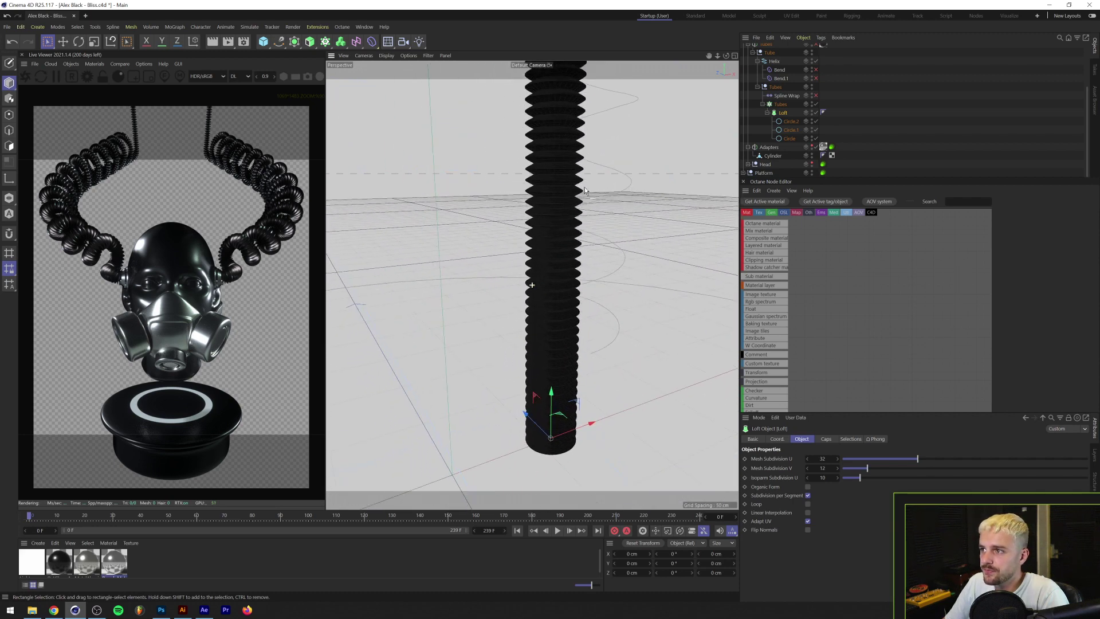
# Step: Enable the Spline Wrap along the Helix and re-enable the Bend deformer on the coil
pyautogui.click(786, 95)
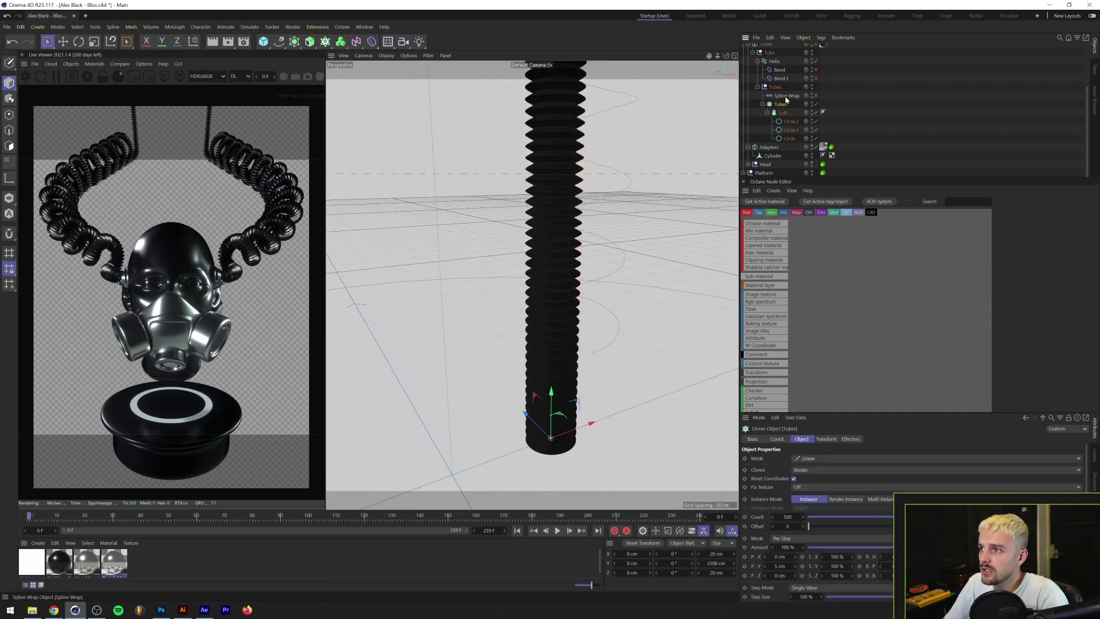
pyautogui.click(816, 95)
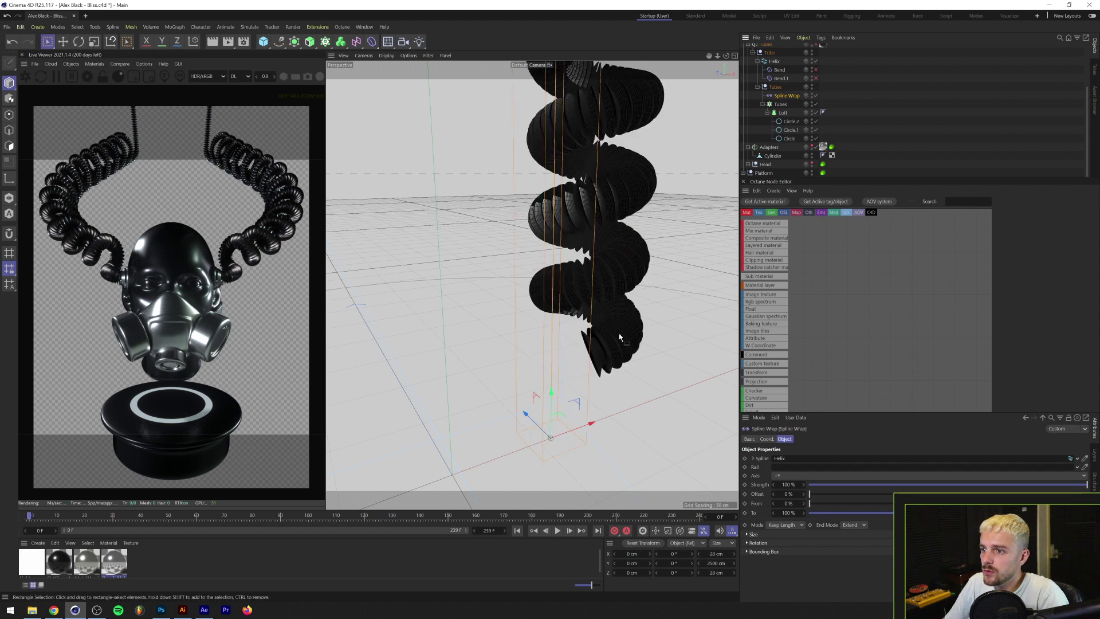
pyautogui.click(777, 62)
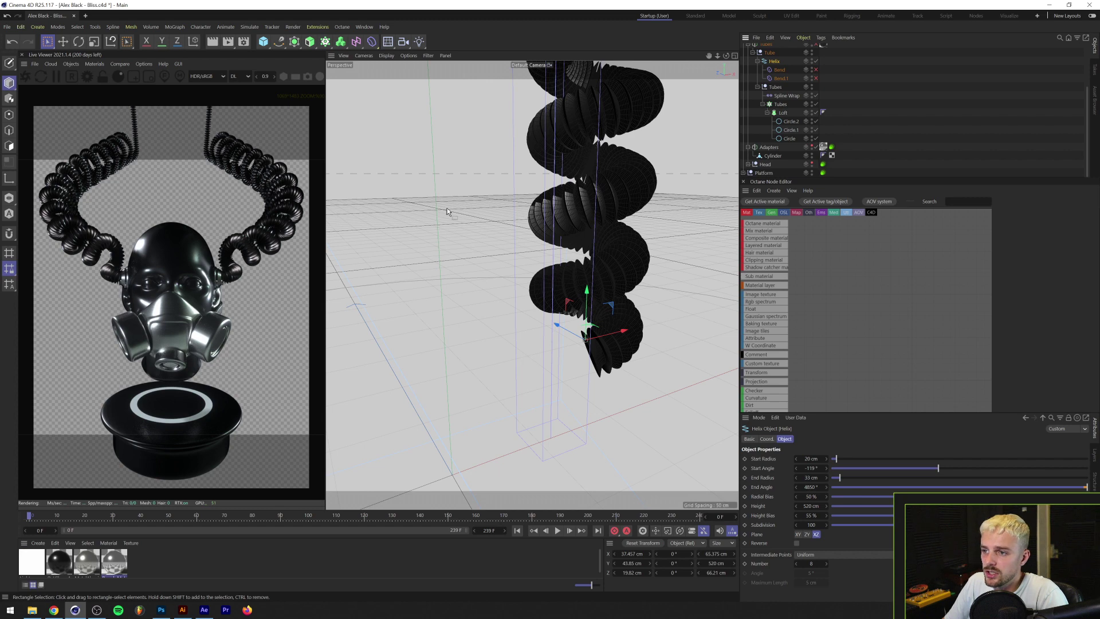
pyautogui.click(816, 69)
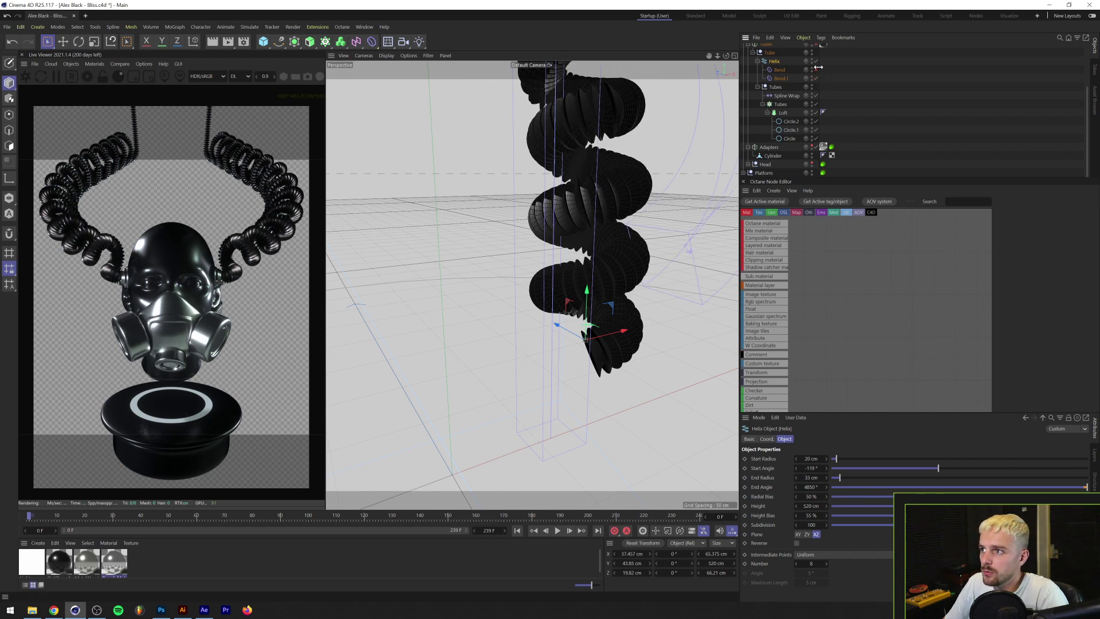
pyautogui.keyDown('alt'); pyautogui.moveTo(596, 240); pyautogui.dragTo(572, 259); pyautogui.keyUp('alt')
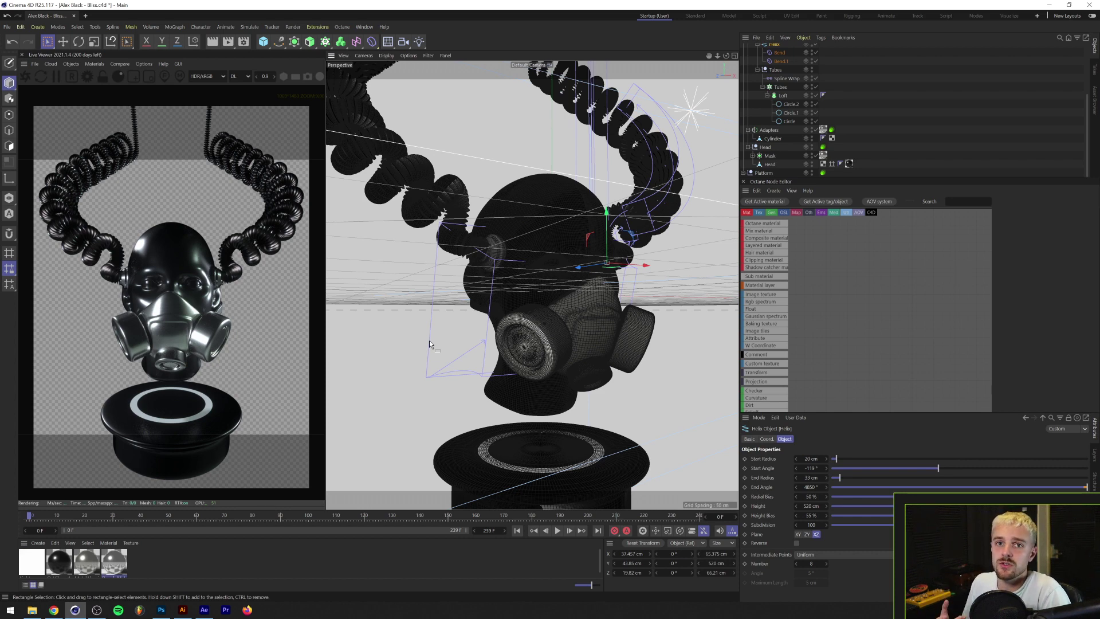
# Step: Scroll the Object Manager back to the top of the hierarchy
pyautogui.scroll(5, 773, 115)
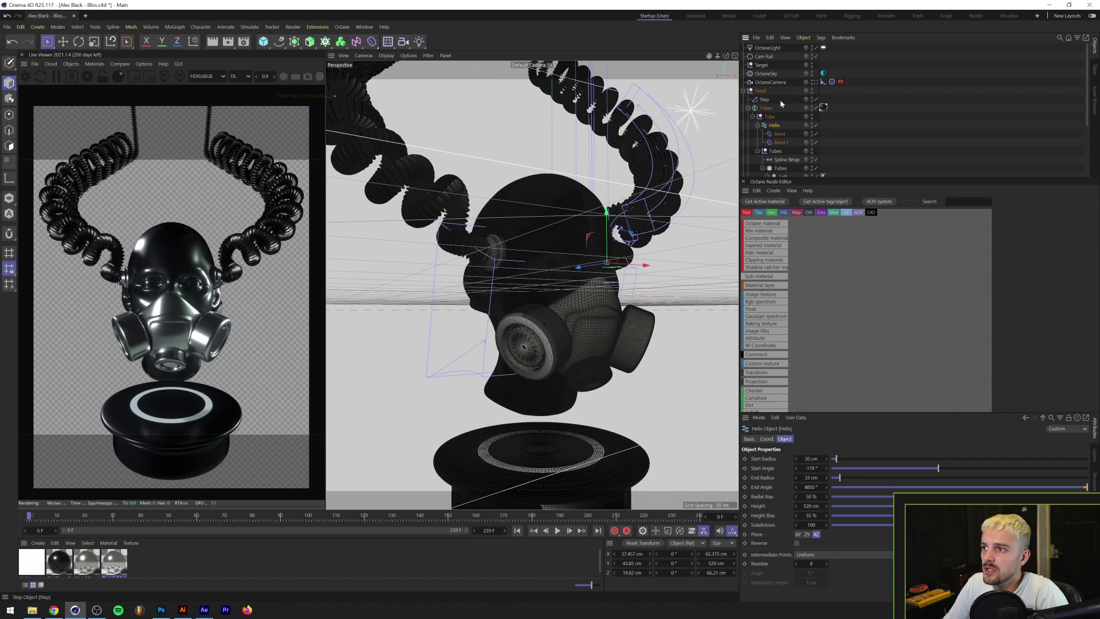
# Step: Collapse the Head group and orbit out to view the whole scene from above
pyautogui.click(743, 90)
pyautogui.scroll(-3, 727, 107)
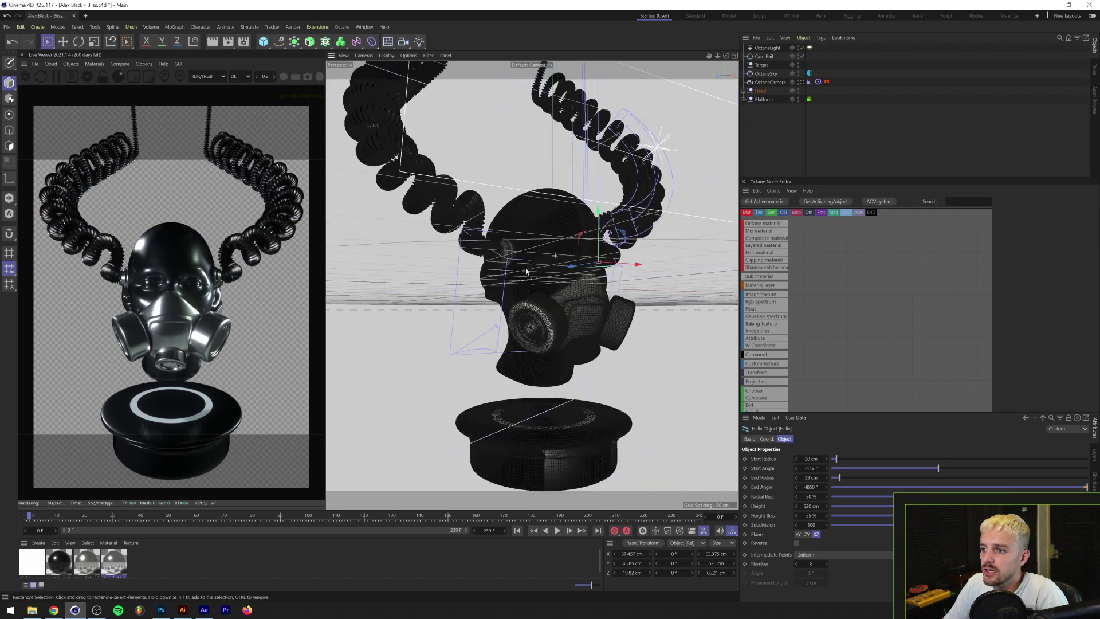
pyautogui.keyDown('alt'); pyautogui.moveTo(726, 106); pyautogui.dragTo(631, 298); pyautogui.keyUp('alt')
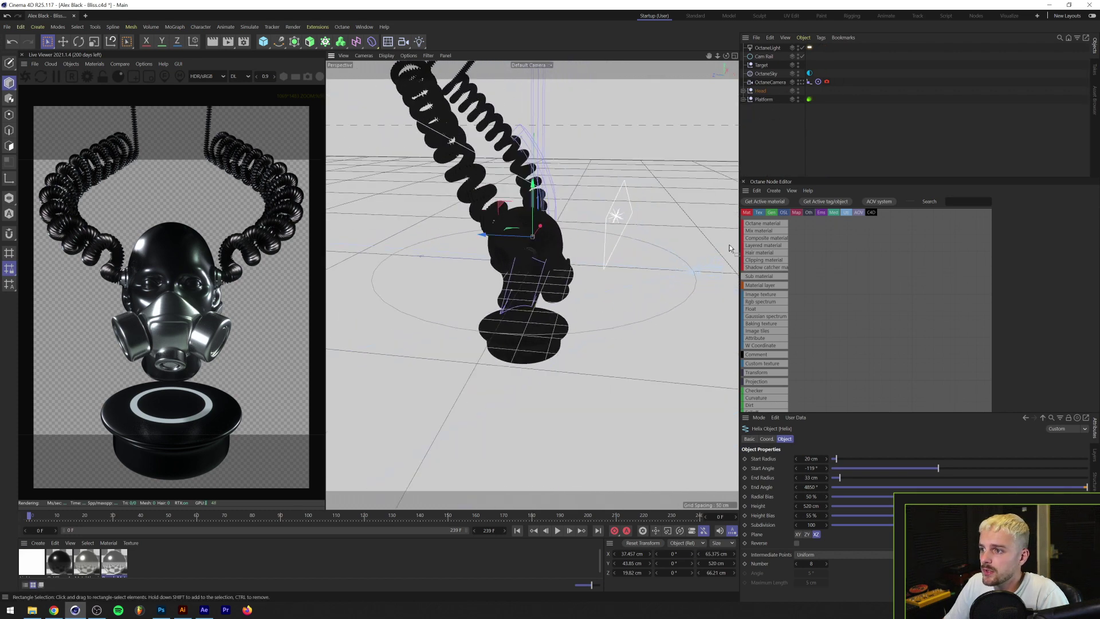
pyautogui.keyDown('alt'); pyautogui.moveTo(701, 283); pyautogui.dragTo(717, 230); pyautogui.keyUp('alt')
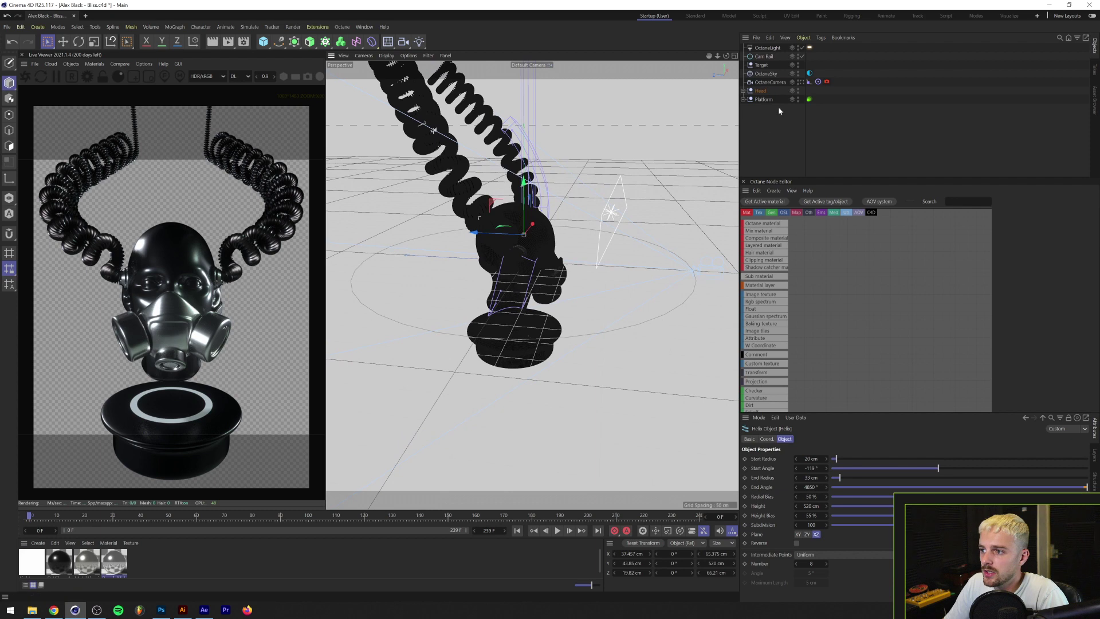
# Step: Look through the OctaneCamera, play its animation, then rewind to frame 0
pyautogui.click(801, 82)
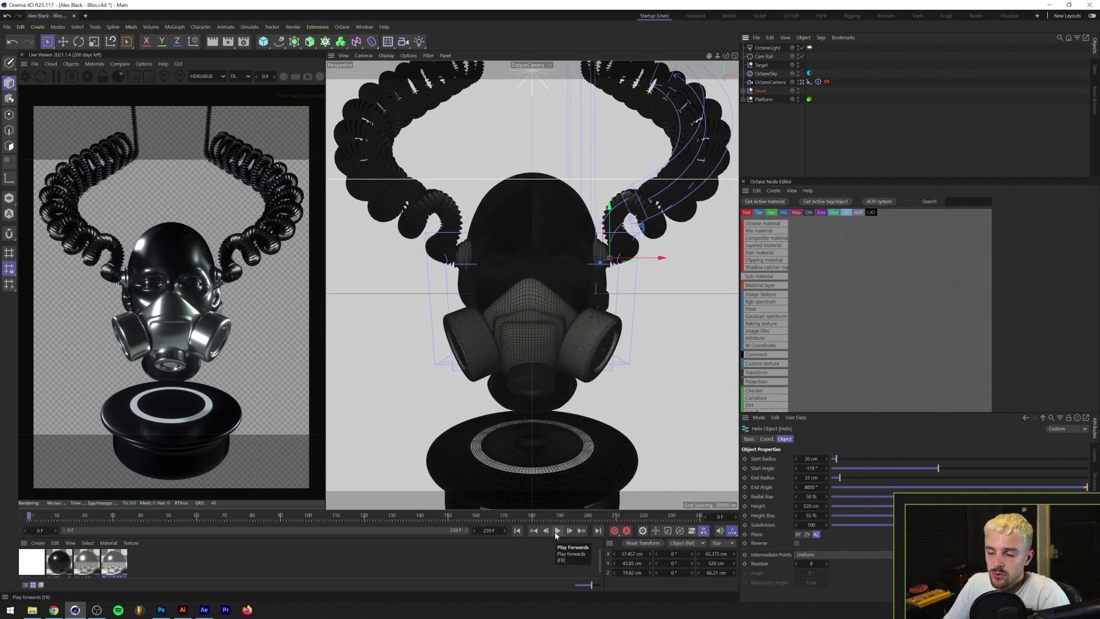
pyautogui.click(557, 531)
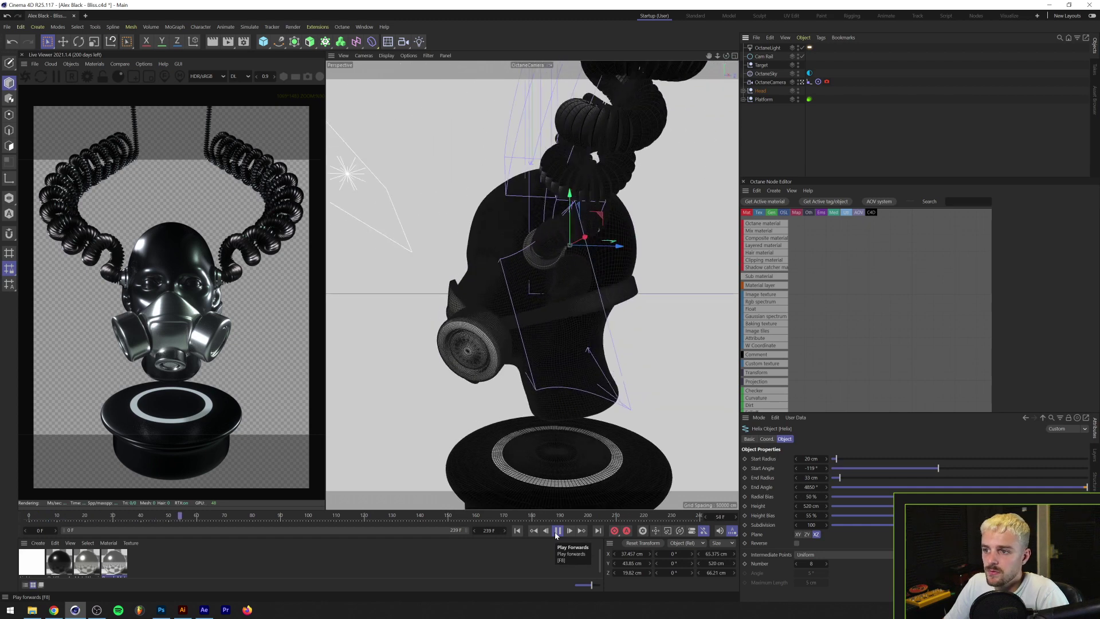
pyautogui.click(518, 532)
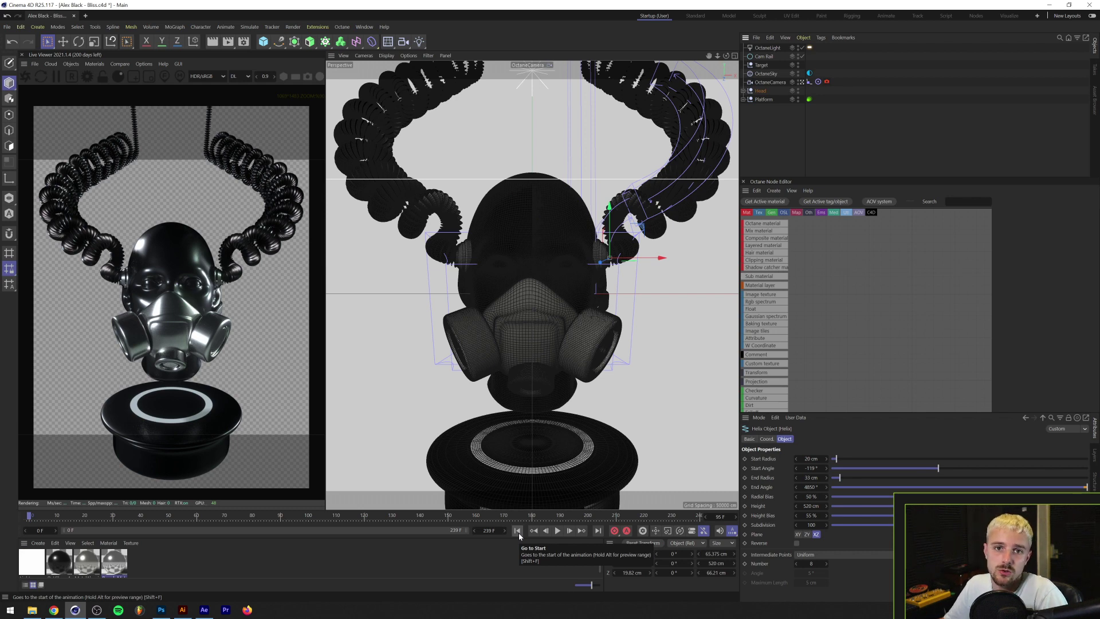
# Step: In Illustrator, select the vertical ornament strip and BLISS title group, then go to Photoshop
pyautogui.hotkey('alt', 'Tab')
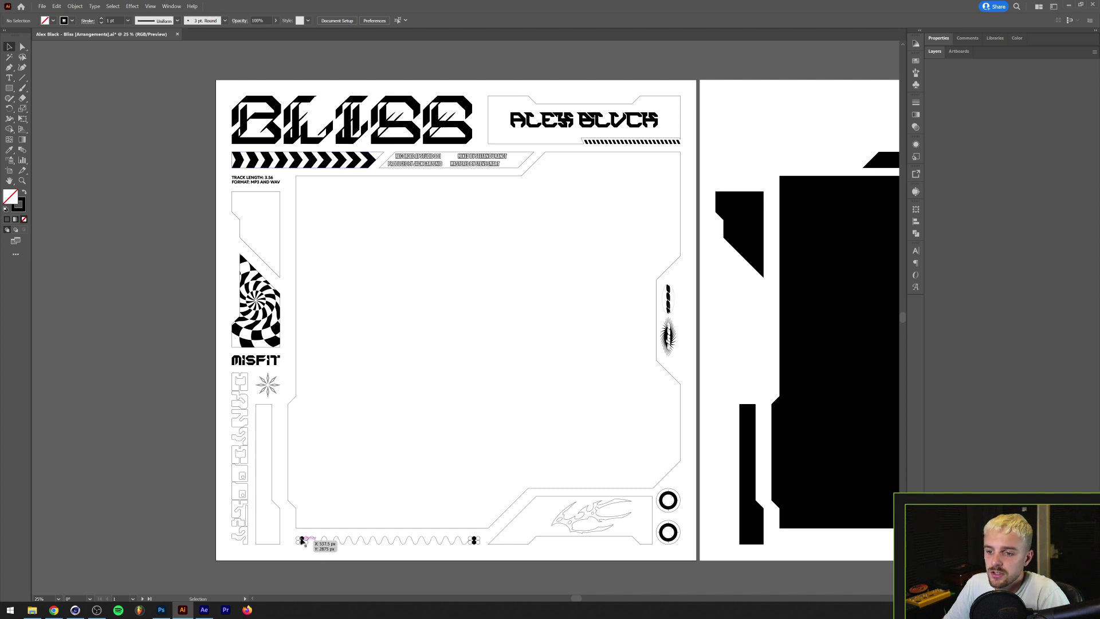
pyautogui.click(329, 336)
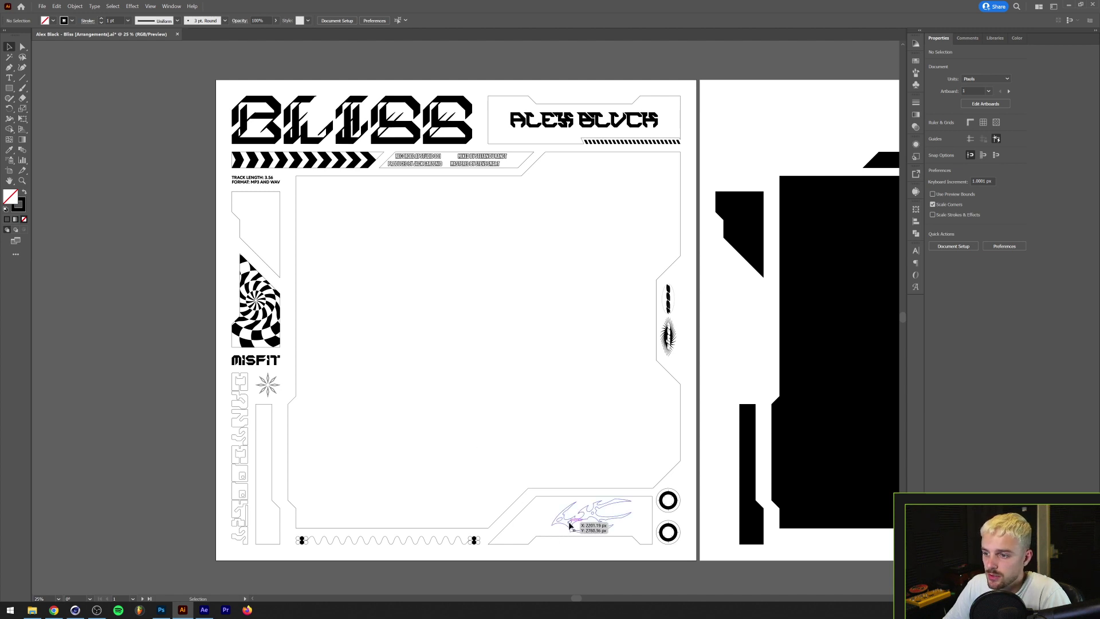
pyautogui.click(234, 430)
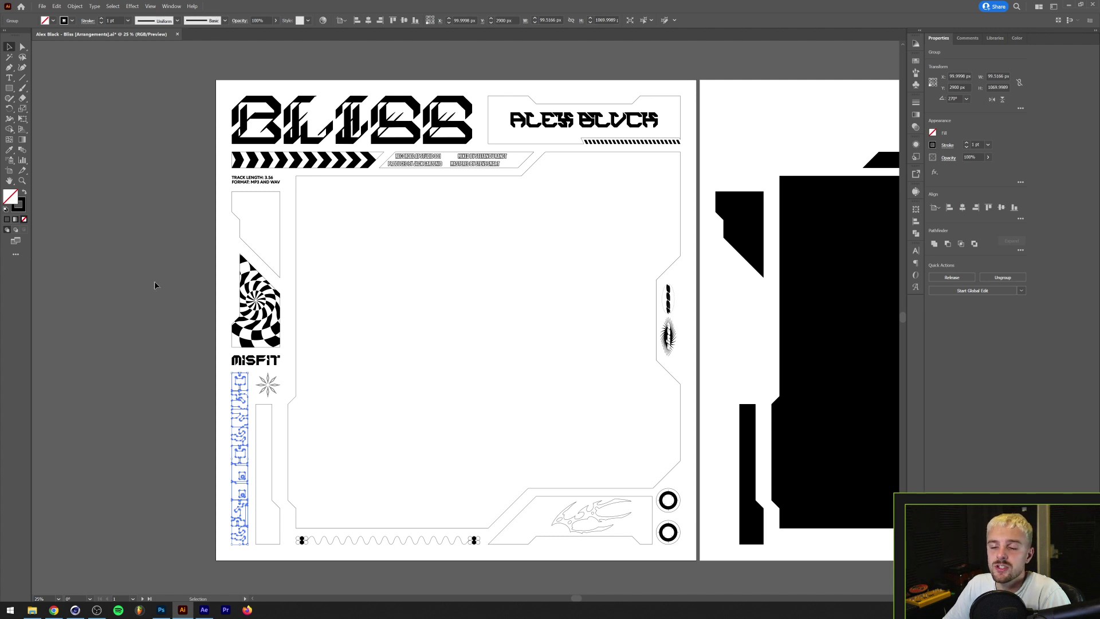
pyautogui.click(347, 119)
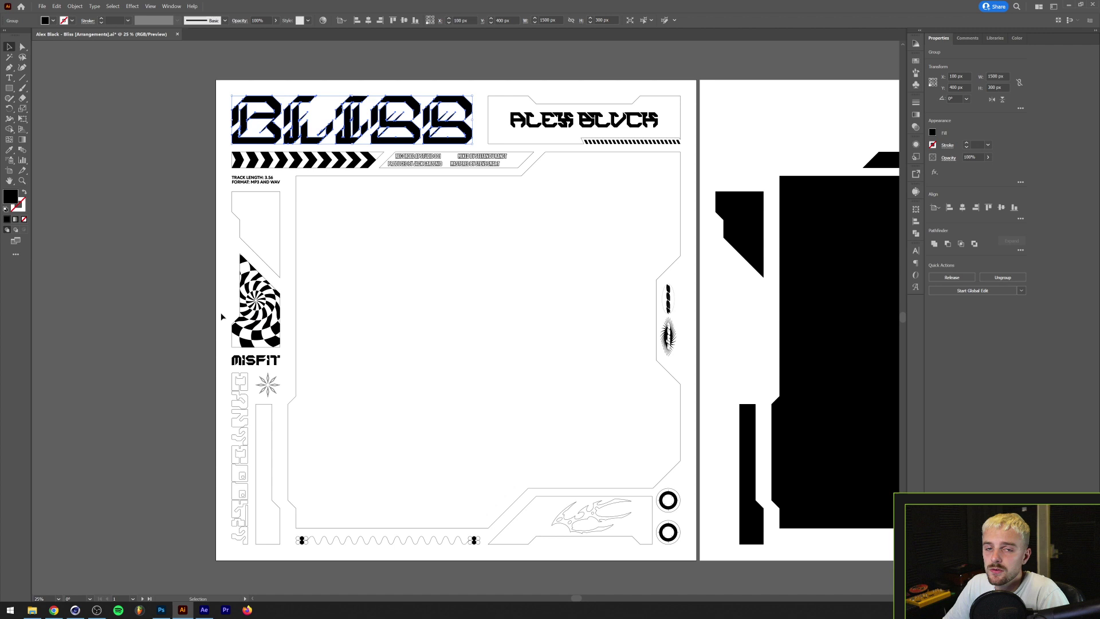
pyautogui.click(167, 360)
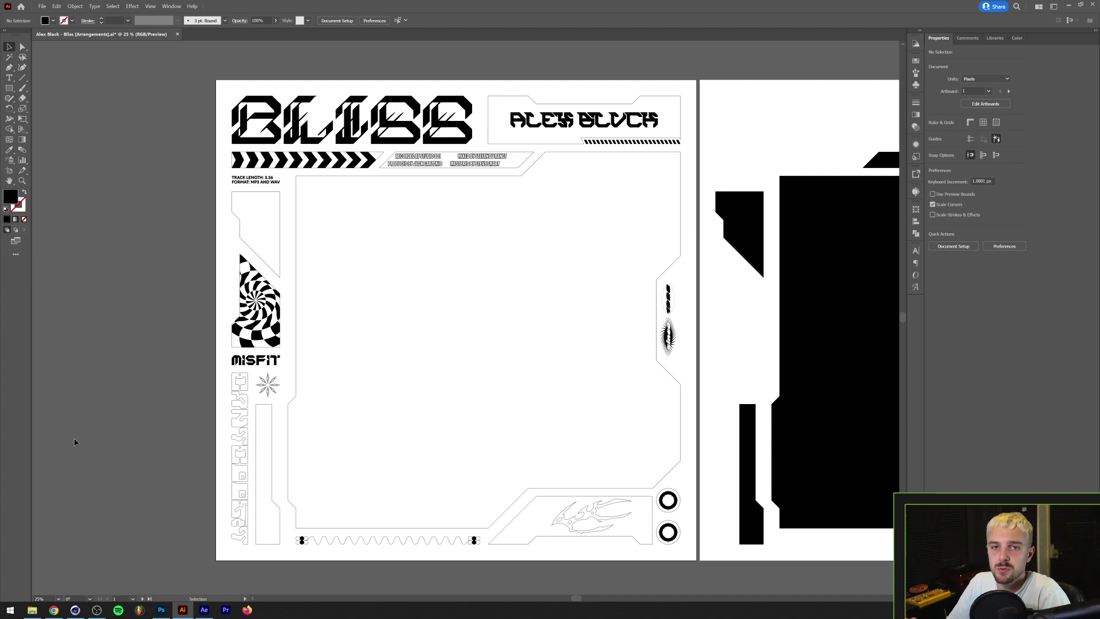
pyautogui.hotkey('alt', 'Tab')
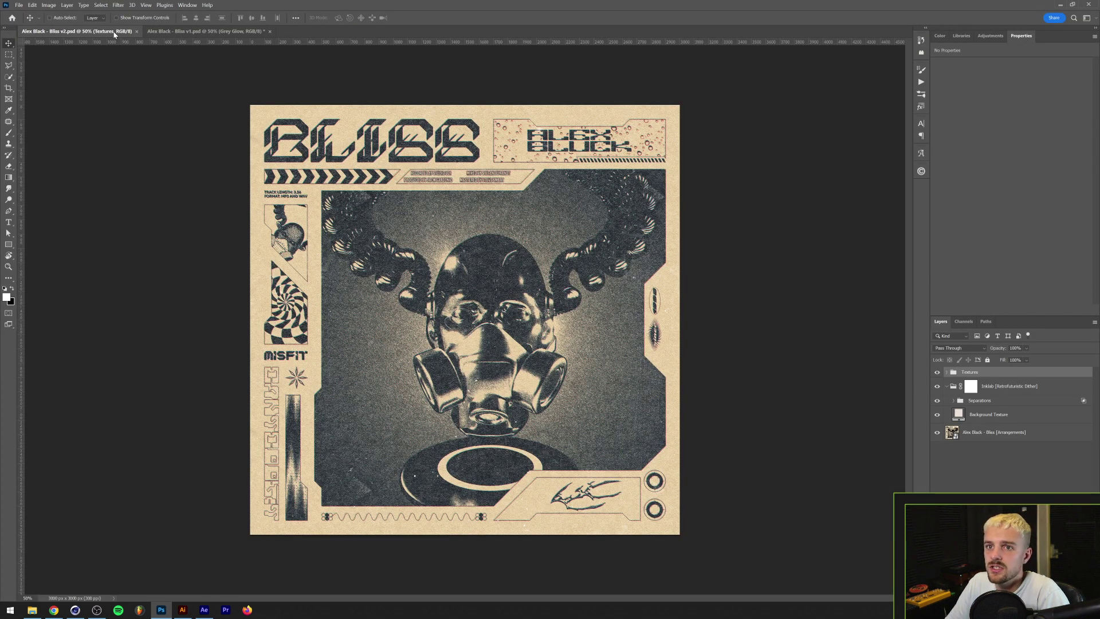
# Step: Open the green-glow Bliss document and hide its Noise, scan 7 and Nirvana layers
pyautogui.click(162, 31)
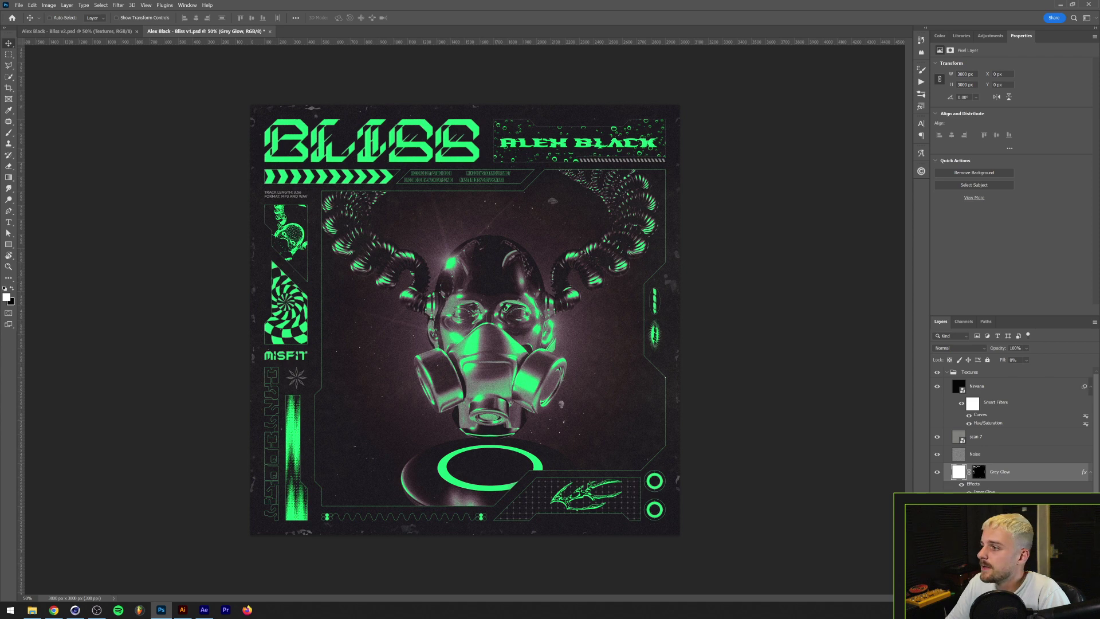
pyautogui.click(937, 455)
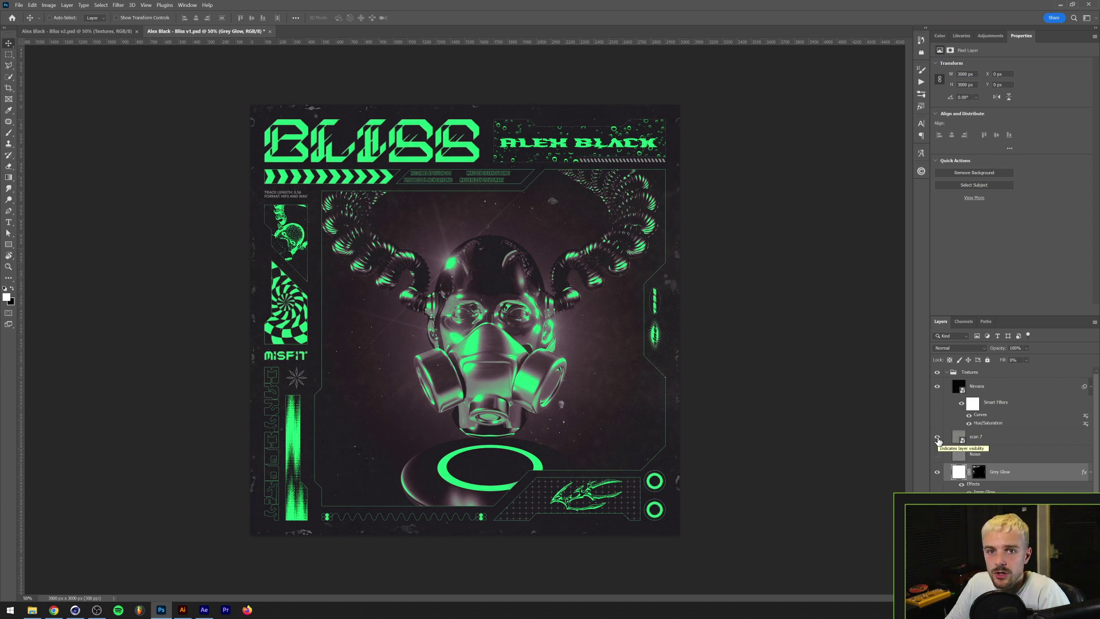
pyautogui.click(938, 438)
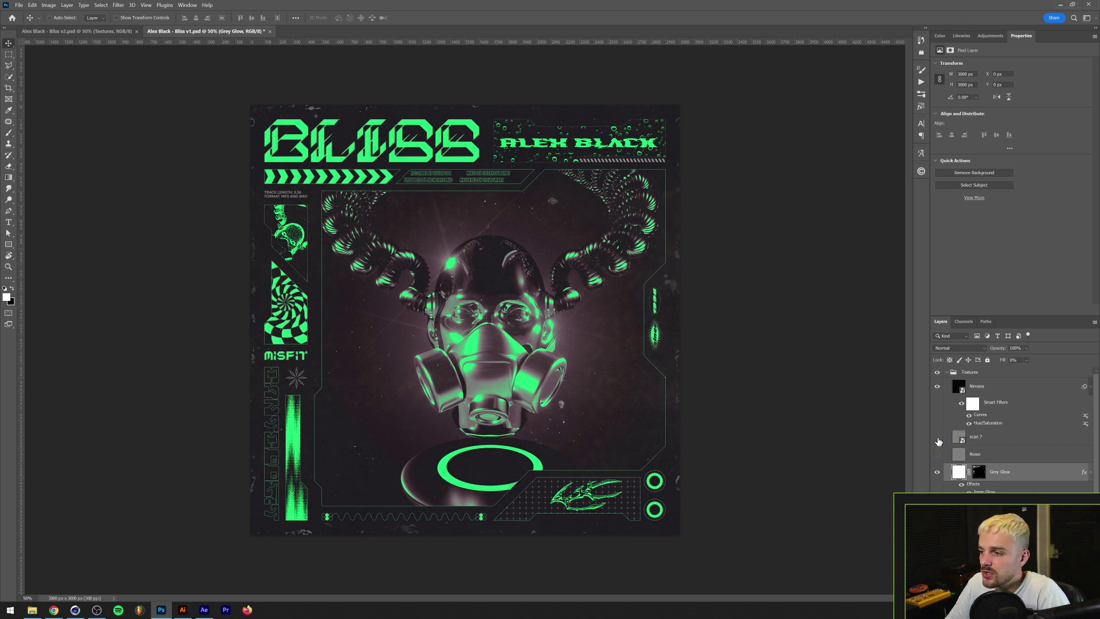
pyautogui.click(938, 388)
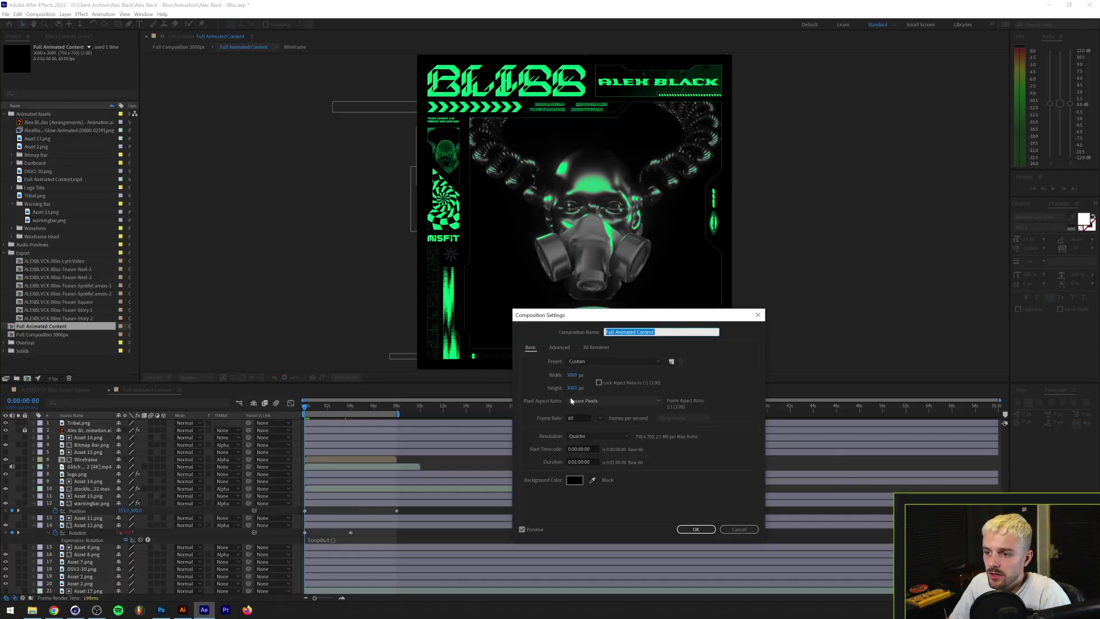
# Step: Cancel the Full Animated Content composition settings (3000 × 3000 px) without changes
pyautogui.click(735, 528)
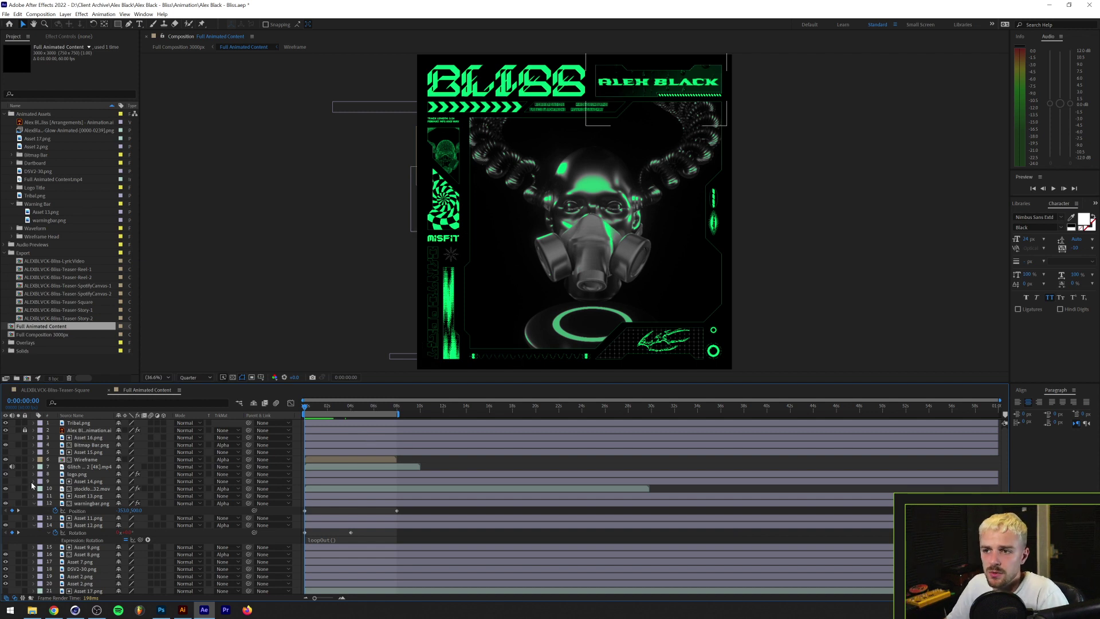
# Step: Zoom the viewer to 200% and preview the animation, stopping at 0:00:01:56
pyautogui.scroll(4, 443, 261)
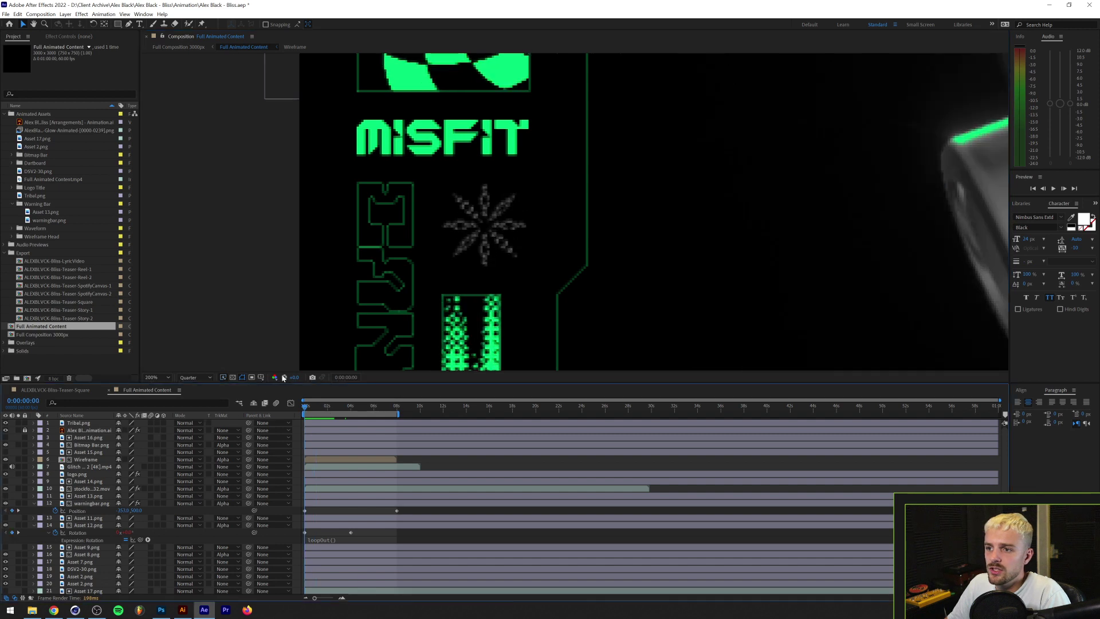
pyautogui.press('space')
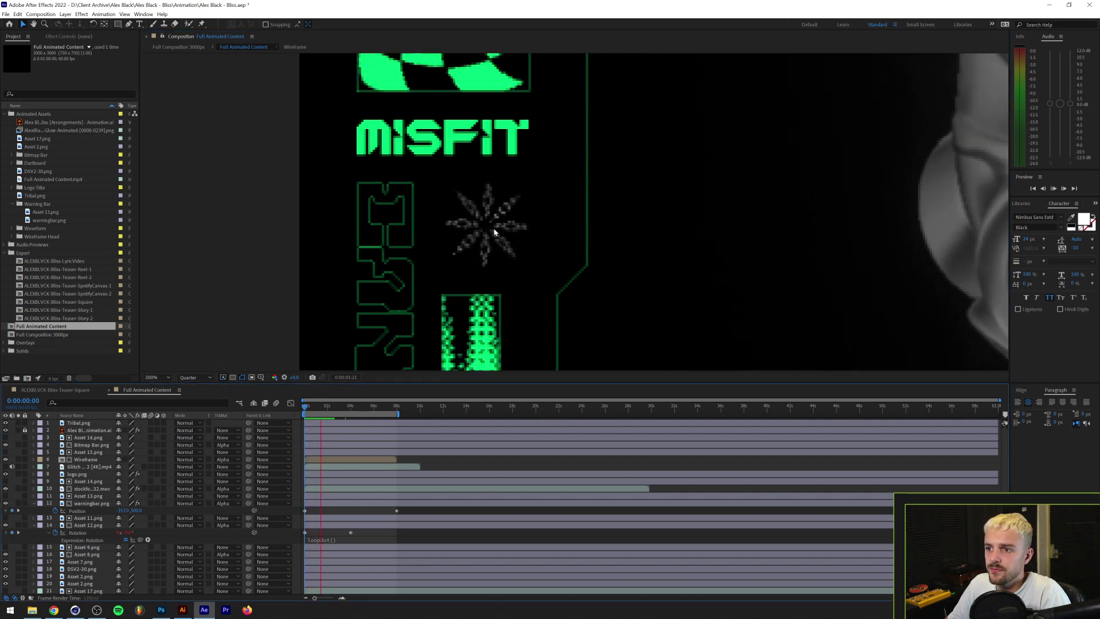
pyautogui.press('space')
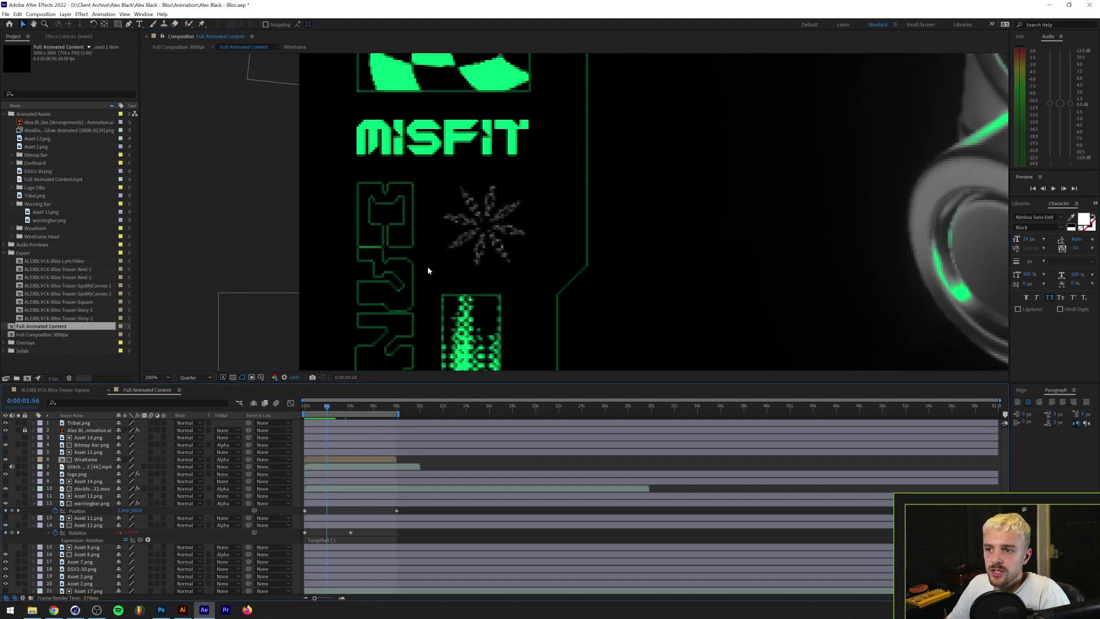
# Step: Reveal the Position property of the DSV2-30.png starburst layer, then return to Illustrator
pyautogui.click(487, 216)
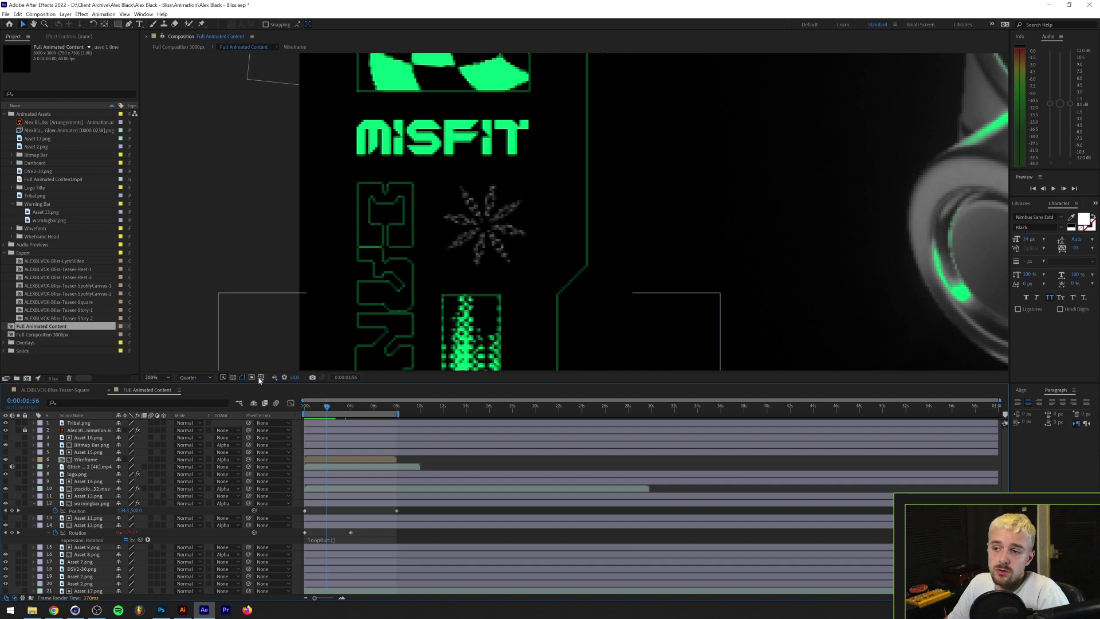
pyautogui.click(71, 569)
pyautogui.scroll(-1, 71, 571)
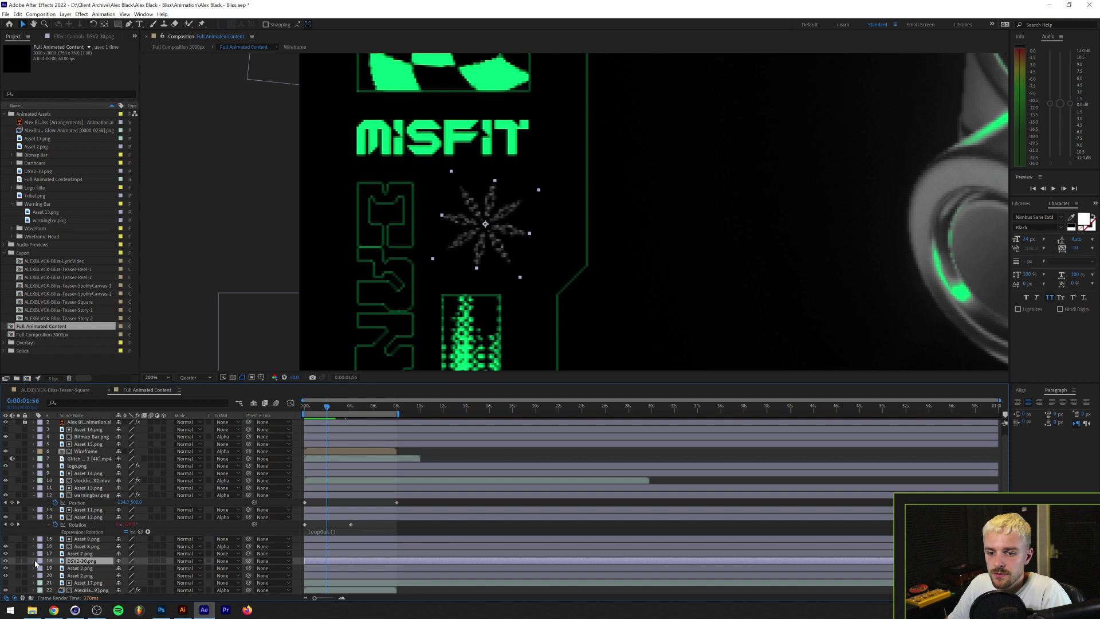
pyautogui.press('p')
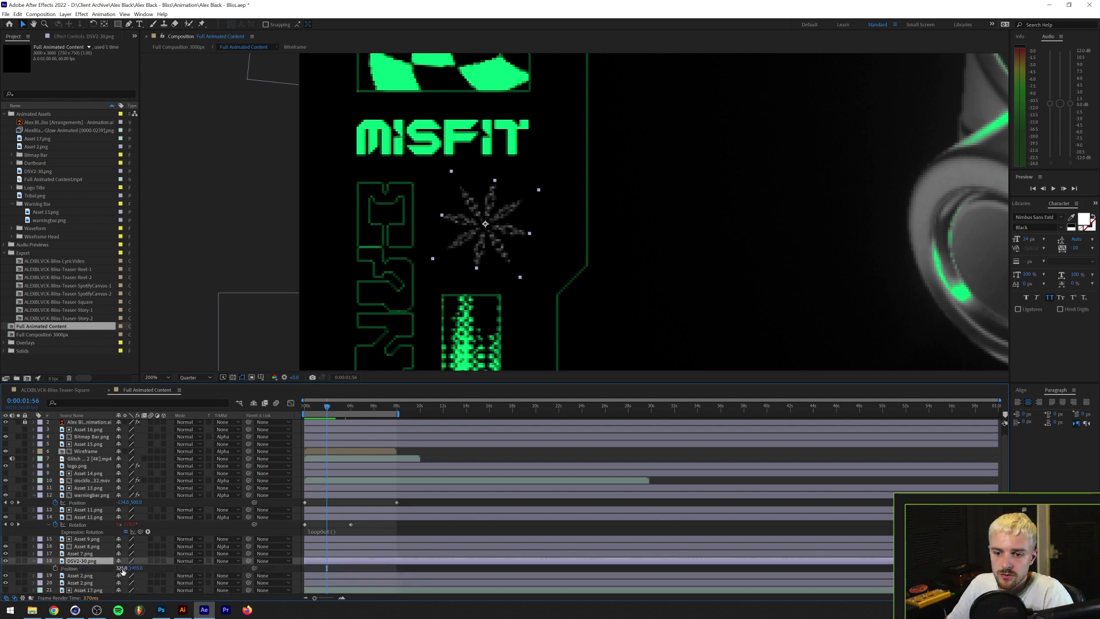
pyautogui.click(183, 610)
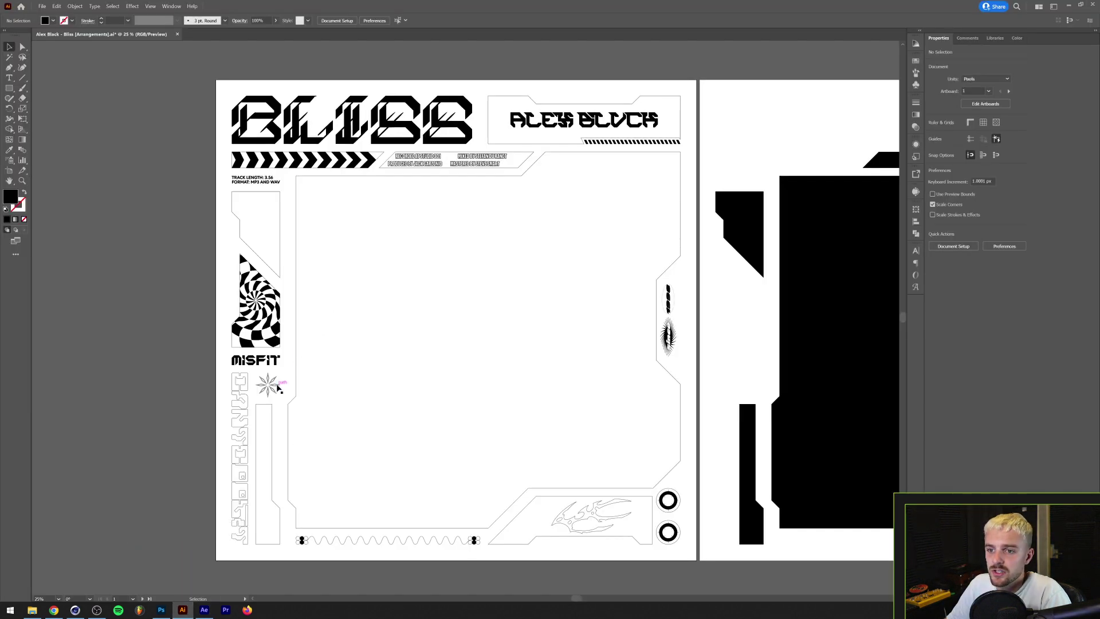
# Step: Inspect the star graphic beside MISFIT and the MISFIT text group, then return to After Effects
pyautogui.click(269, 385)
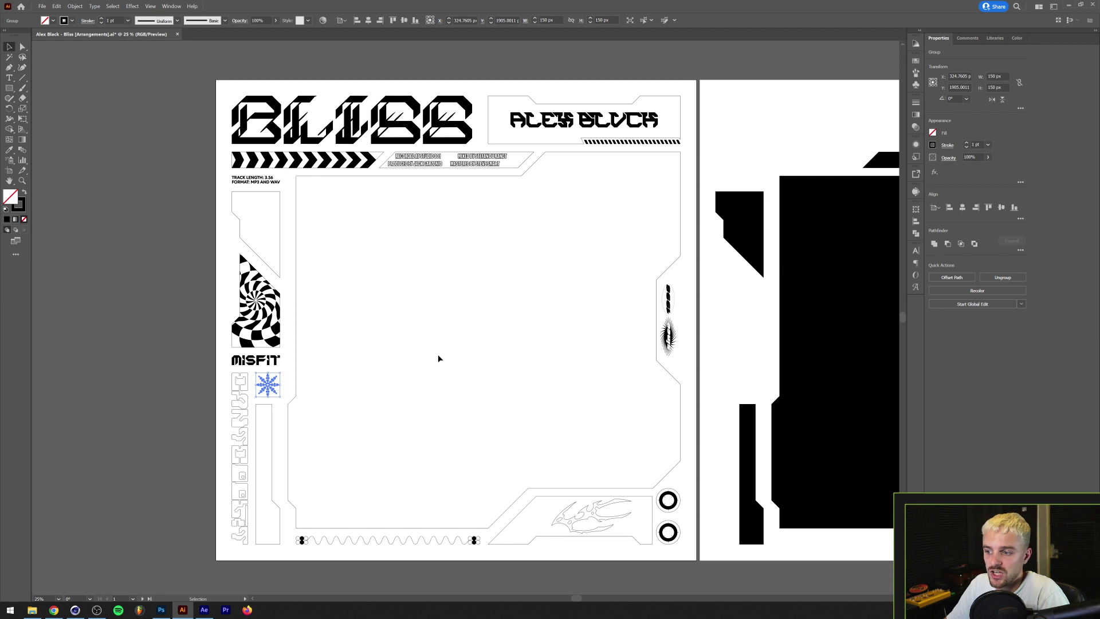
pyautogui.click(207, 381)
pyautogui.click(258, 362)
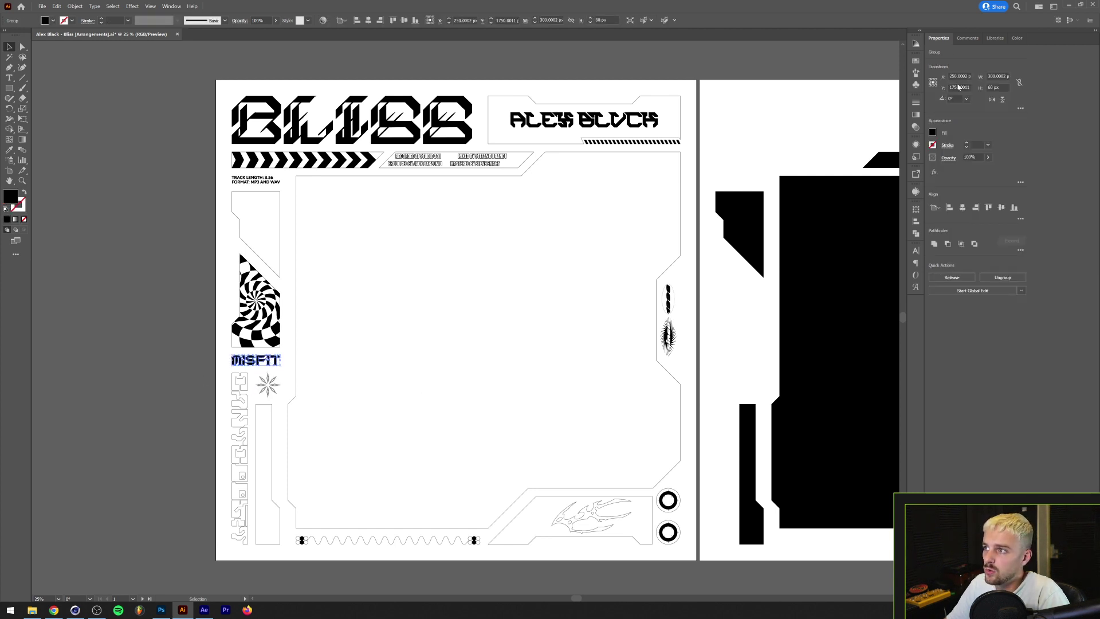
pyautogui.click(204, 610)
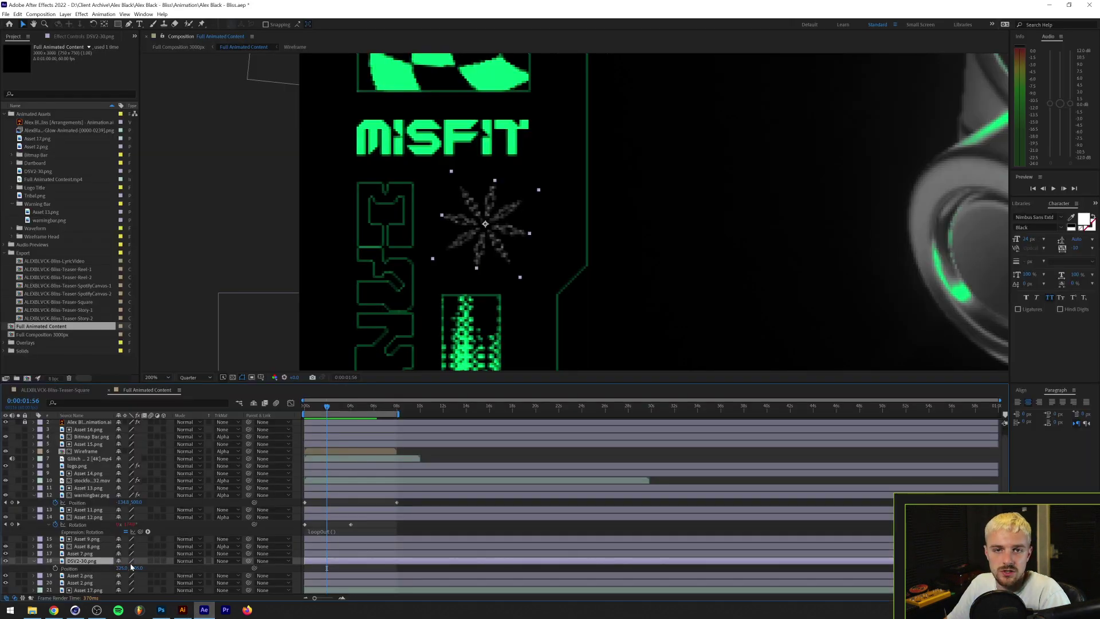
# Step: In Photoshop, change the Nirvana layer in the Textures group from Screen to Normal blending
pyautogui.hotkey('alt', 'Tab')
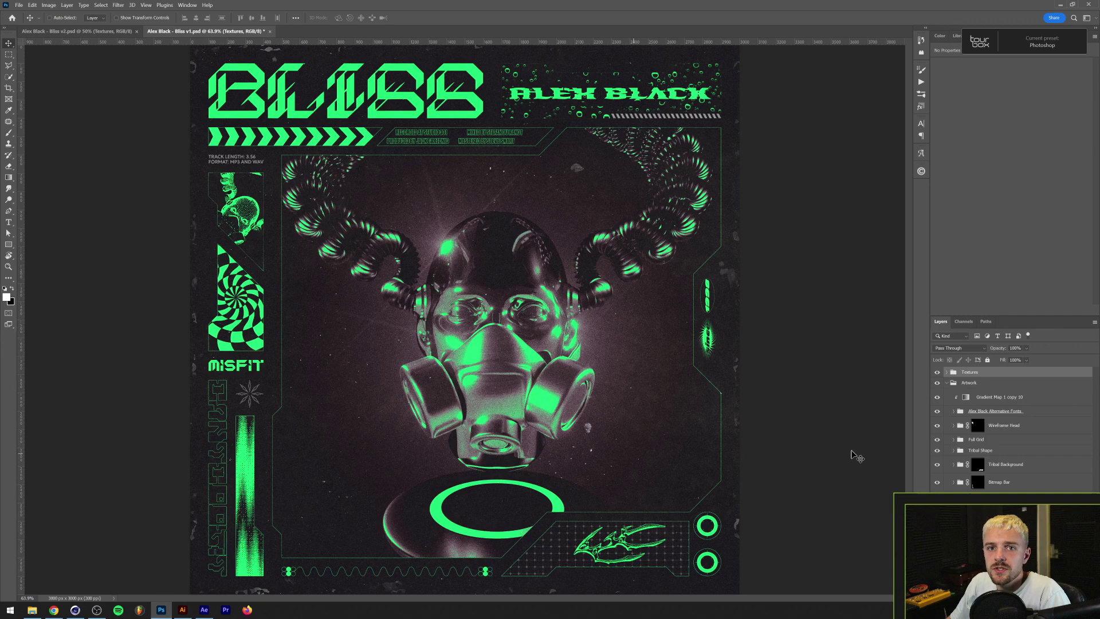
pyautogui.click(946, 372)
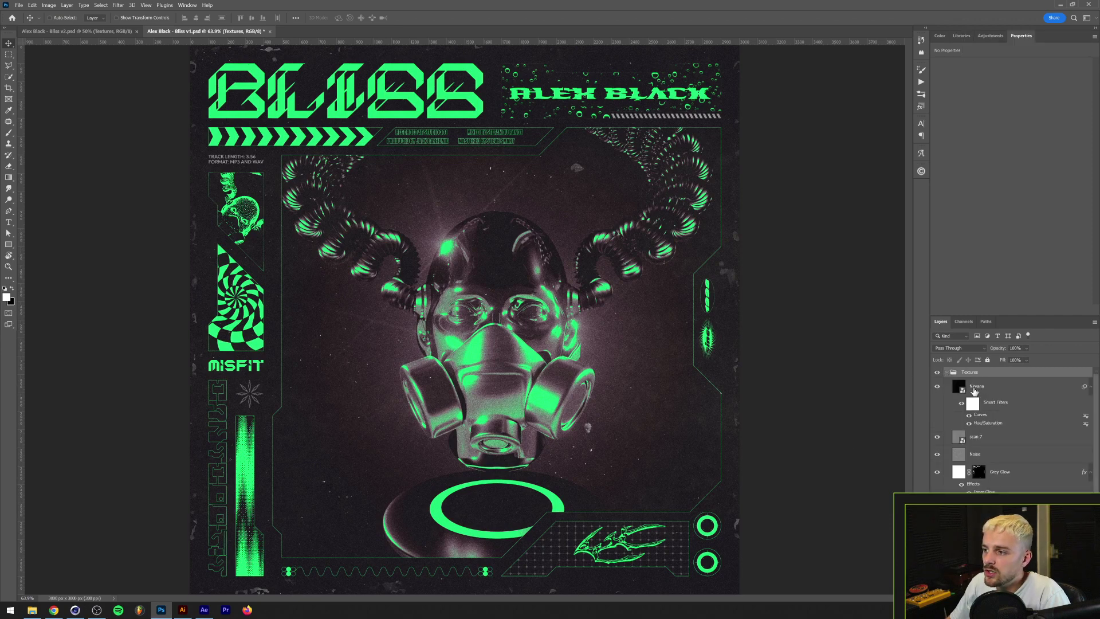
pyautogui.click(979, 390)
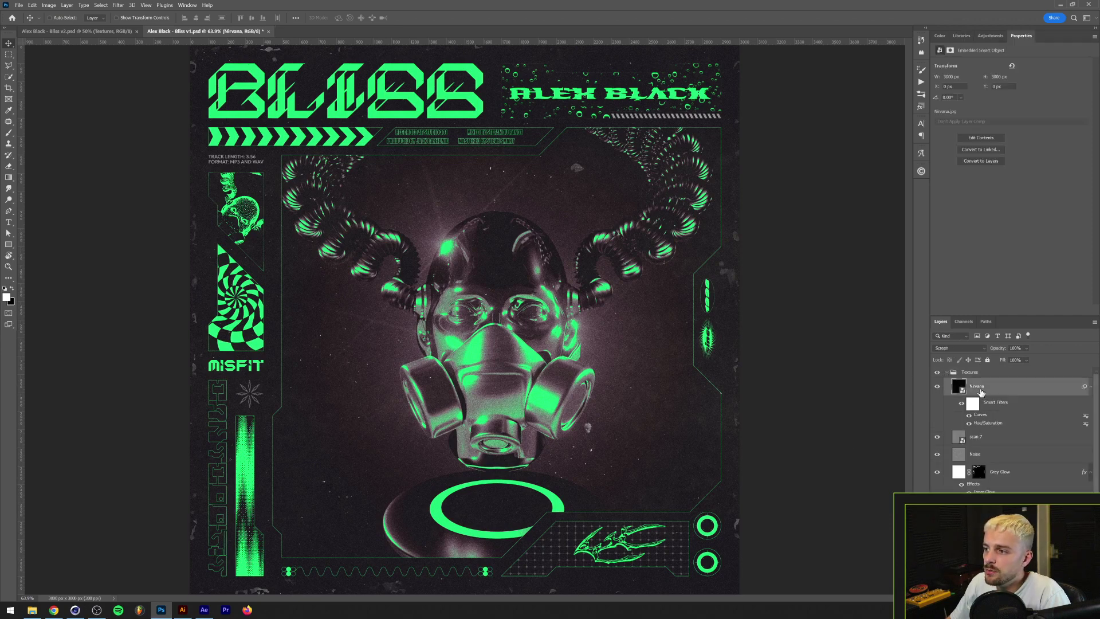
pyautogui.click(961, 349)
pyautogui.click(952, 352)
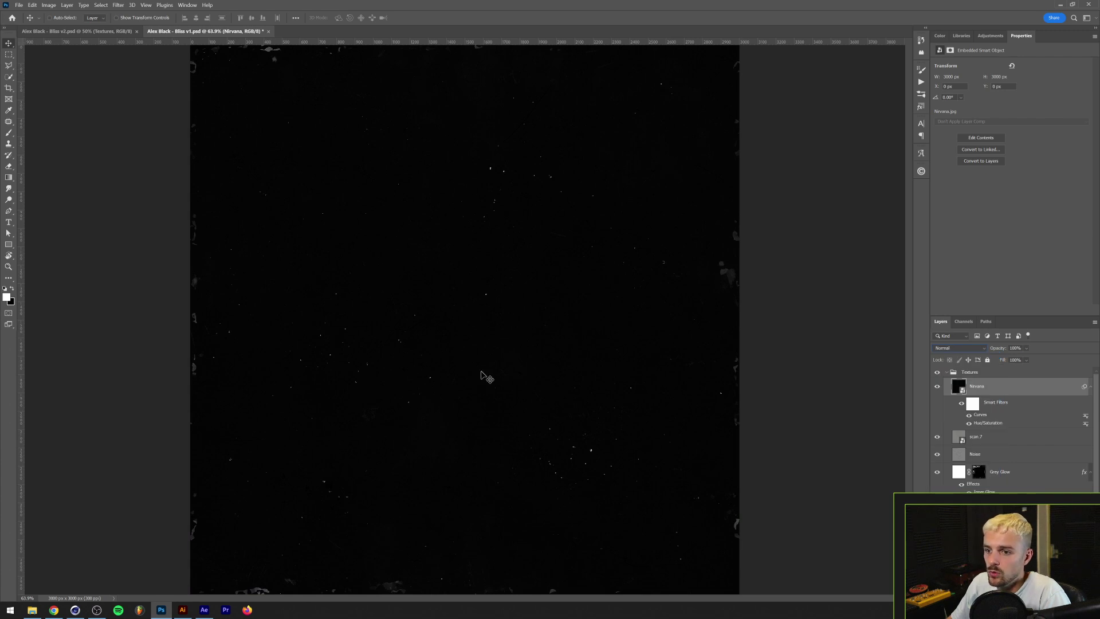